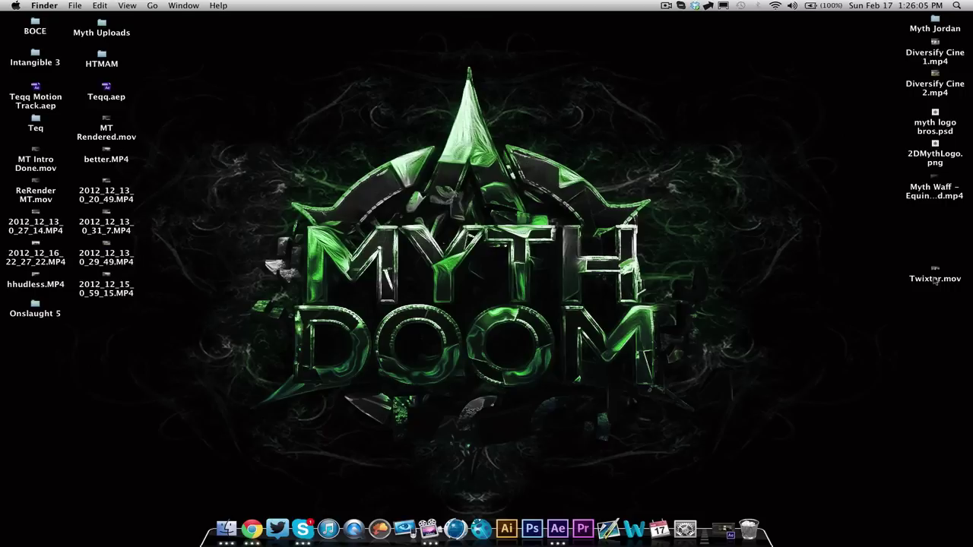
- Preview Twixtor.mov in Quick Look and scrub through its scope shots, pausing around 00:00:06
click(935, 279)
key(space)
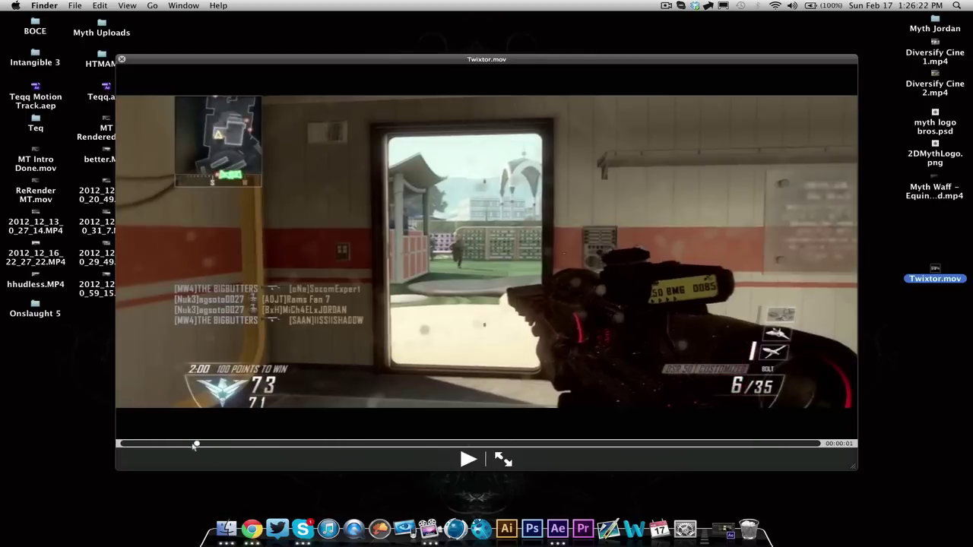
click(190, 444)
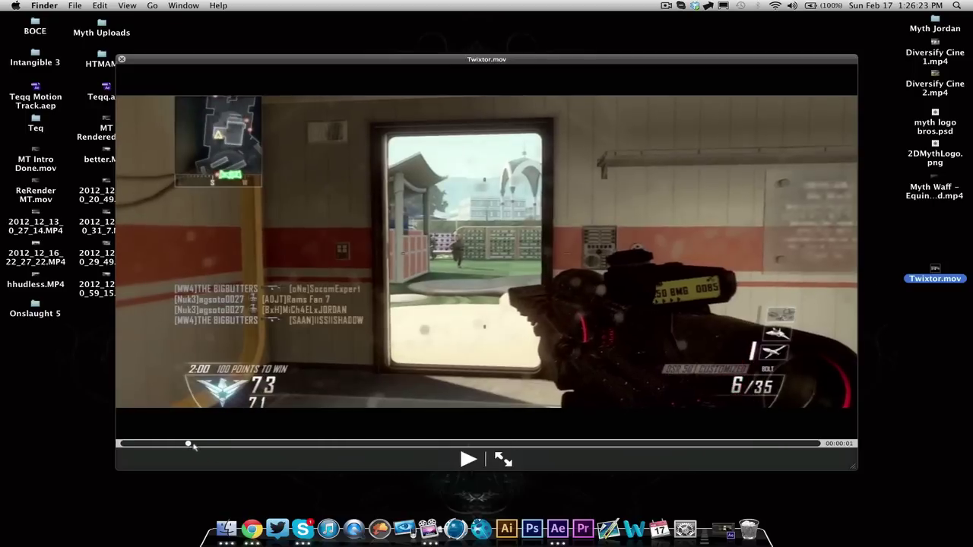
drag(190, 447, 426, 428)
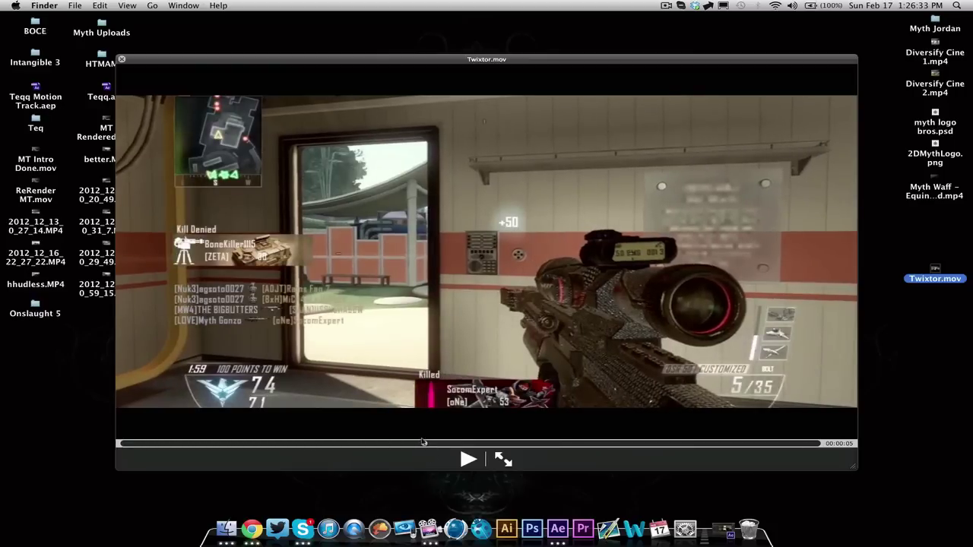
mouse_move(424, 444)
mouse_down()
mouse_move(443, 444)
mouse_move(417, 441)
mouse_up()
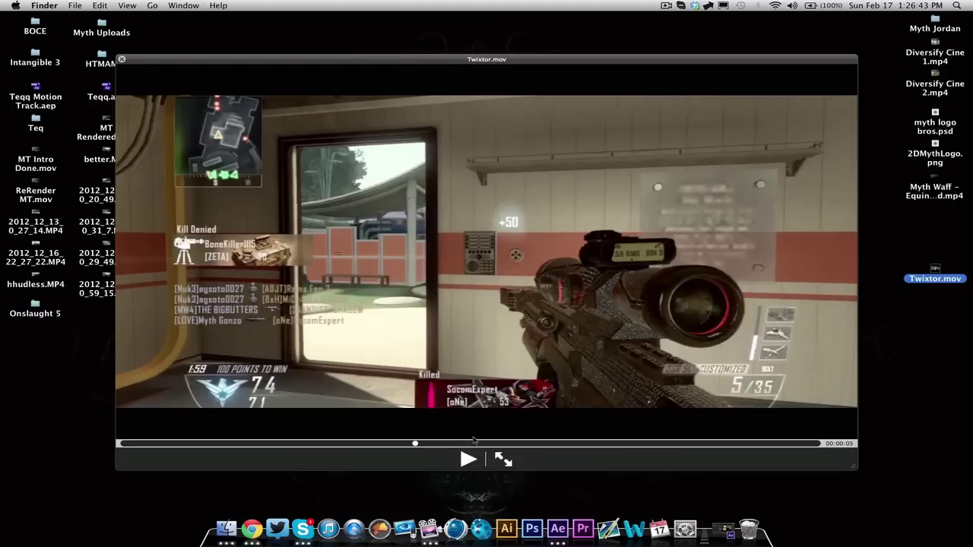
mouse_move(417, 443)
mouse_down()
mouse_move(435, 445)
mouse_move(417, 445)
mouse_up()
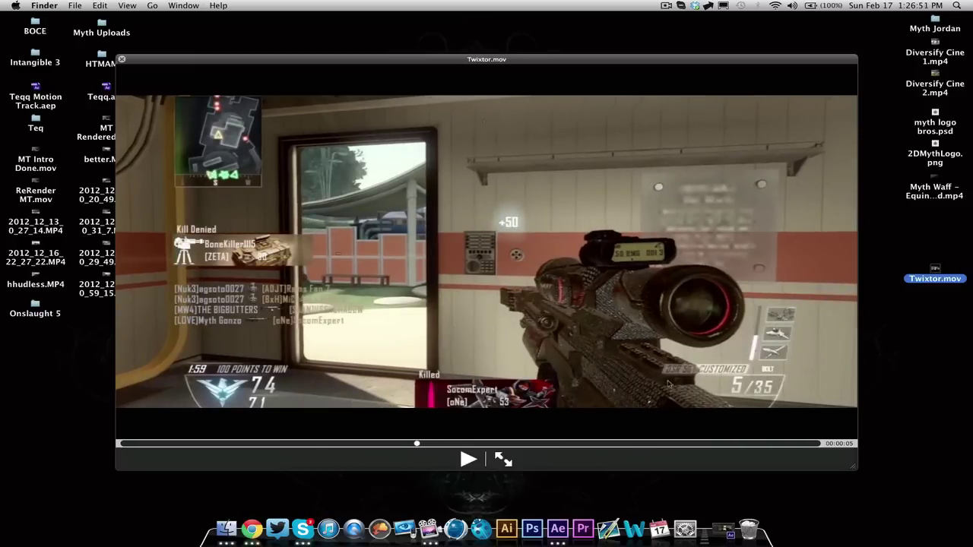
drag(422, 453, 506, 443)
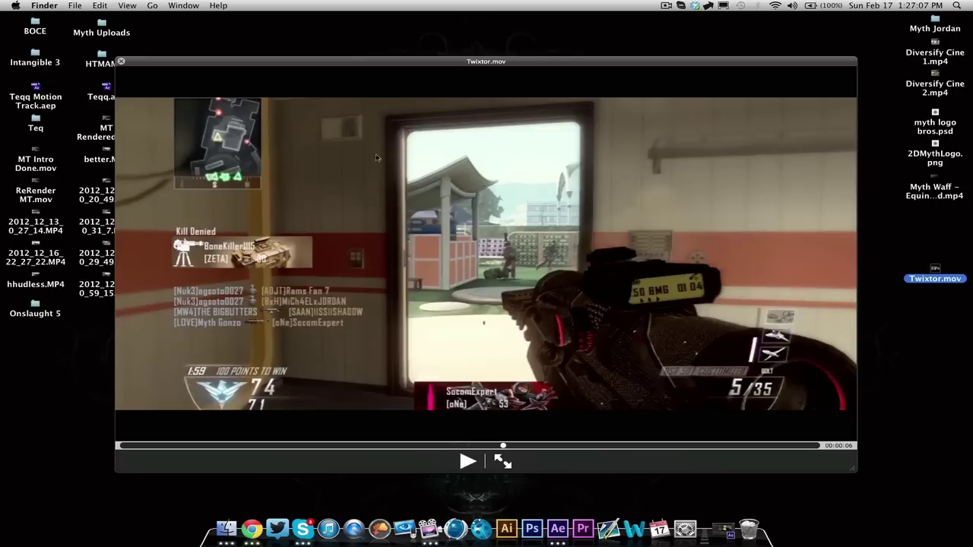
- Create a new composition from the Gonzo dsr feed (LOVE).MP4 footage in After Effects
click(121, 61)
click(561, 527)
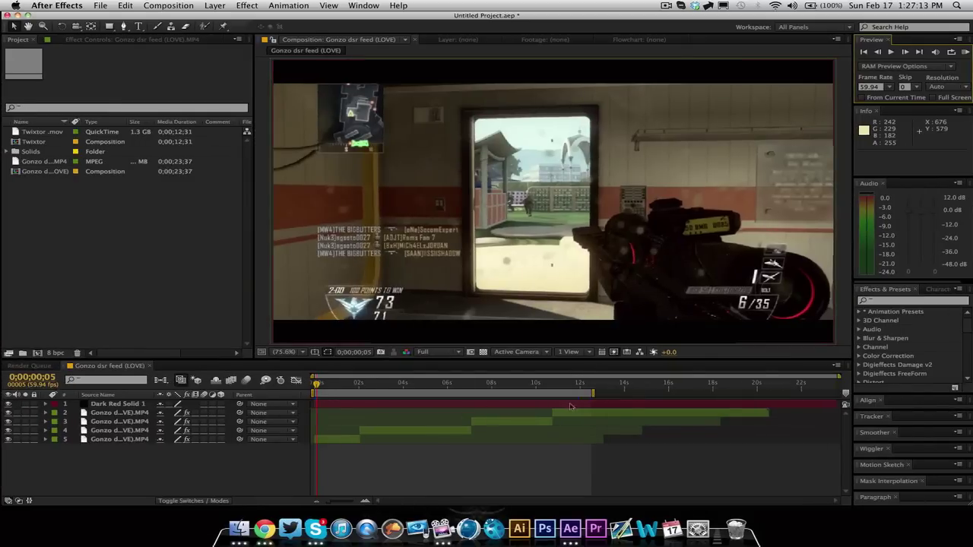
click(40, 161)
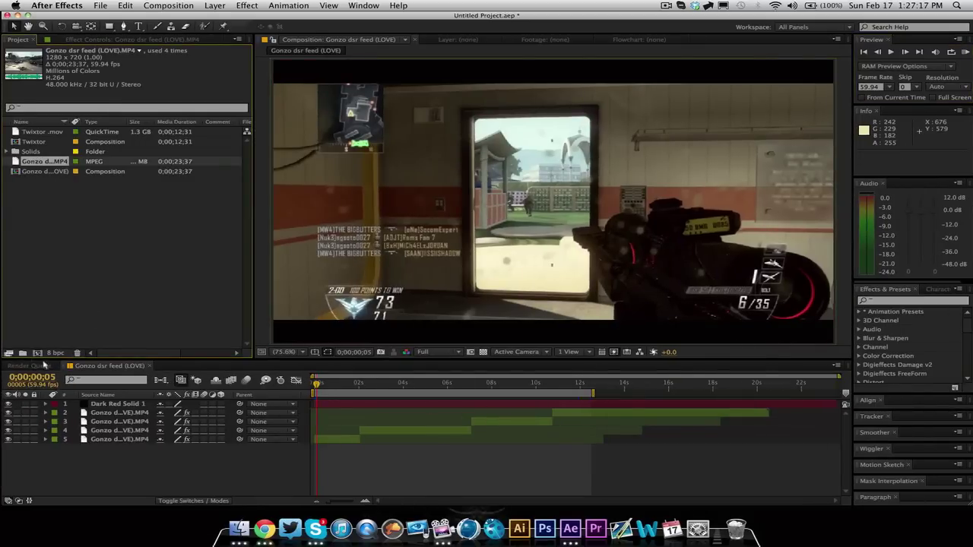
click(37, 353)
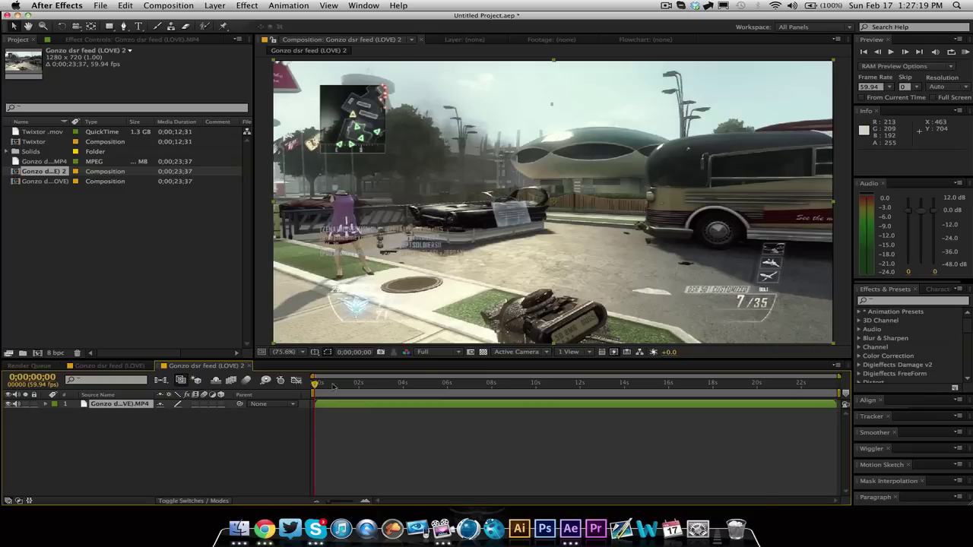
- Set the gameplay layer's Scale to 101%
click(285, 352)
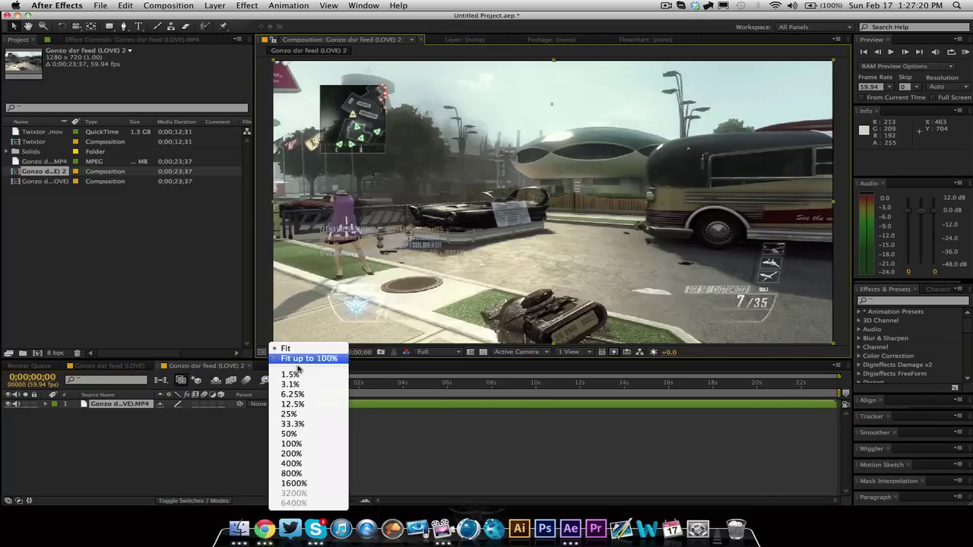
click(255, 428)
key(s)
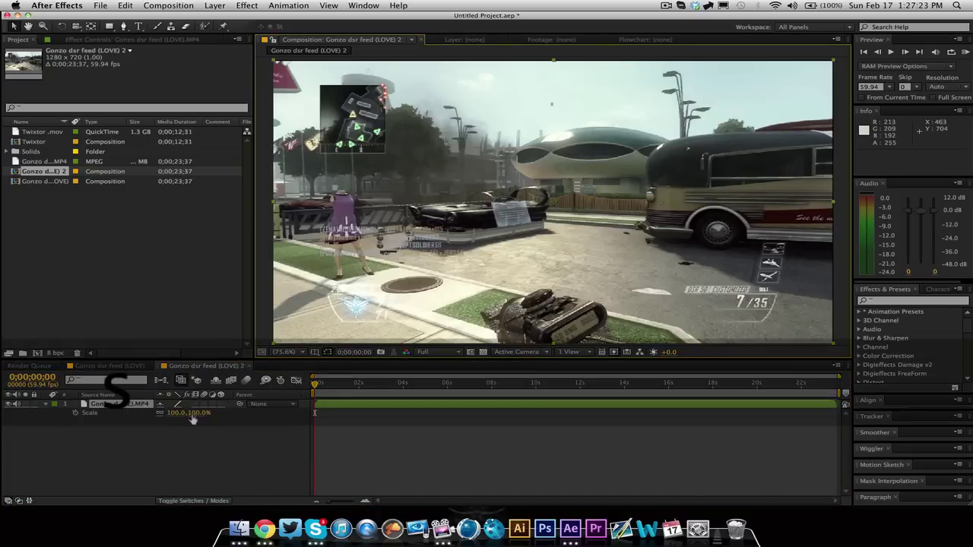
click(193, 416)
text(101)
key(Return)
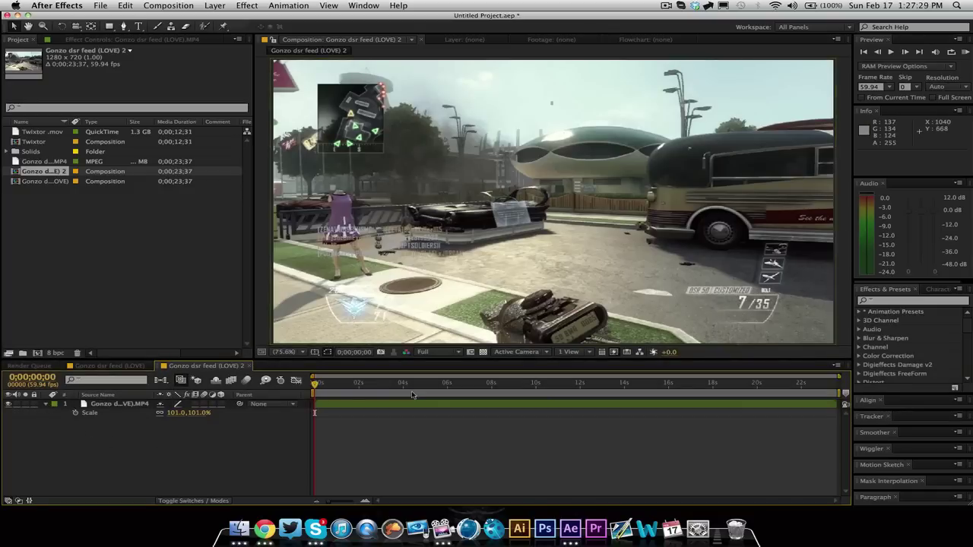
- Scrub through the footage and set the viewer preview resolution to Half
drag(344, 385, 552, 396)
click(441, 352)
click(434, 387)
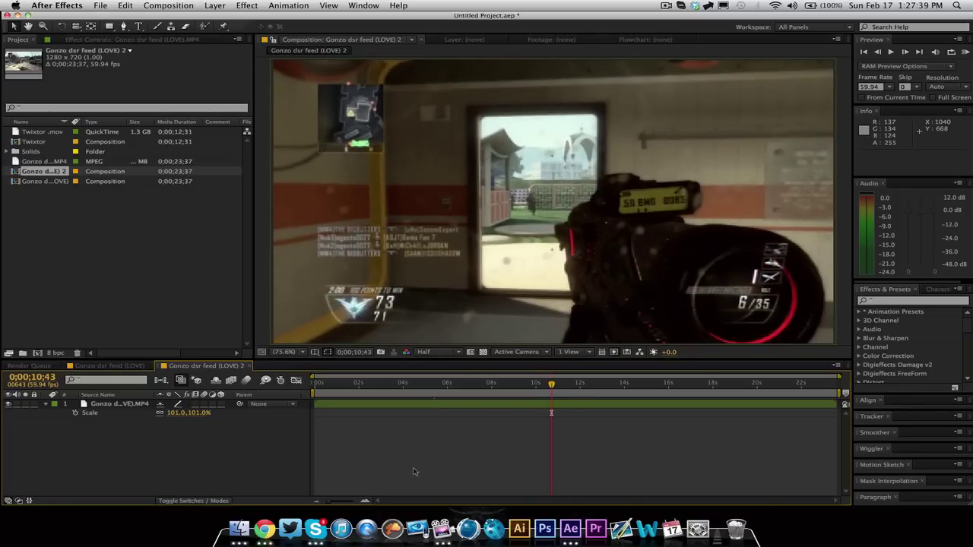
- Trim the layer's start to the scope shot at 0;00;10;35
click(366, 501)
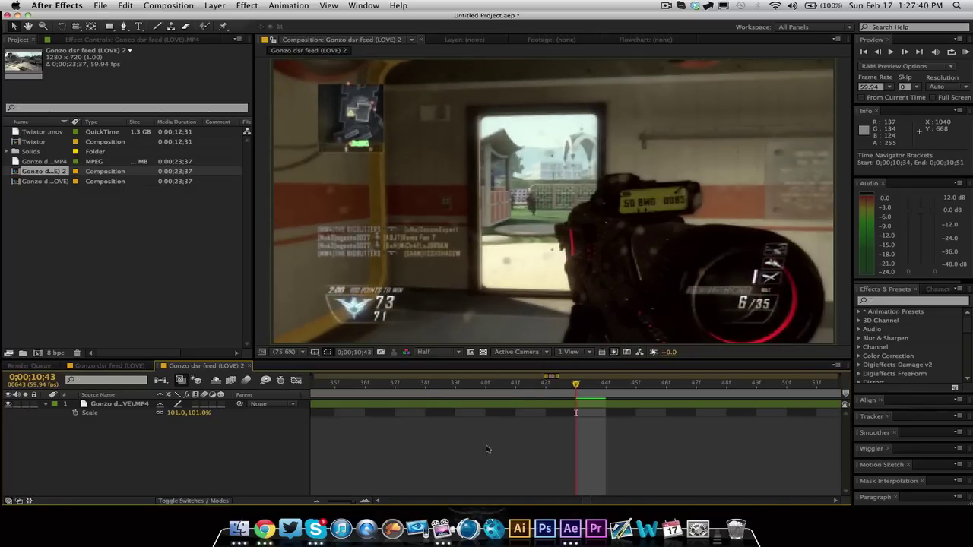
drag(525, 396, 563, 389)
click(577, 404)
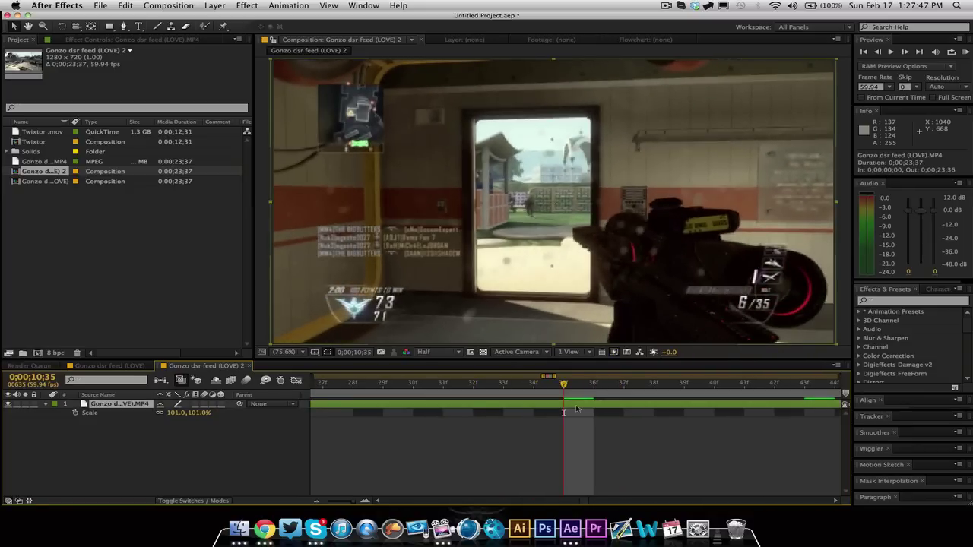
key(alt+bracketleft)
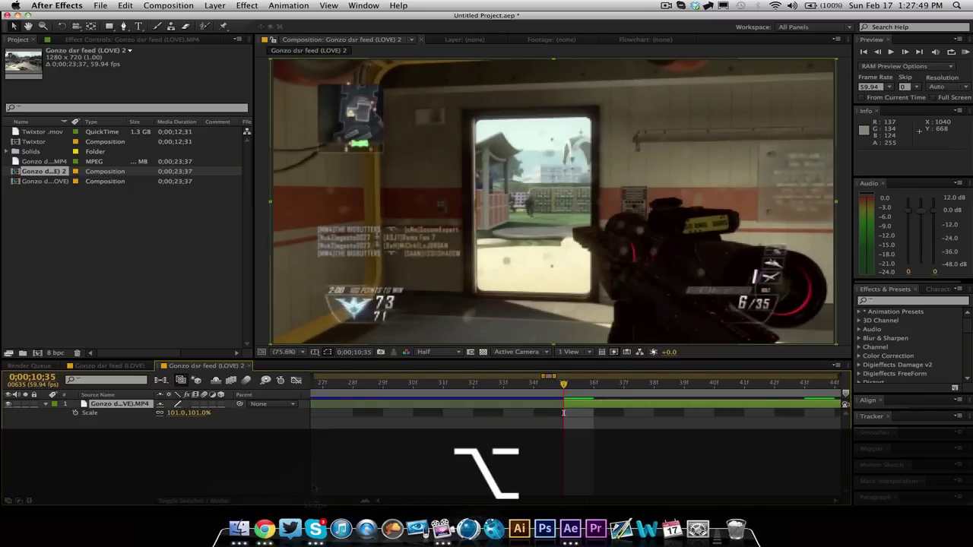
- Slide the trimmed clip so it begins at the composition's start
click(318, 501)
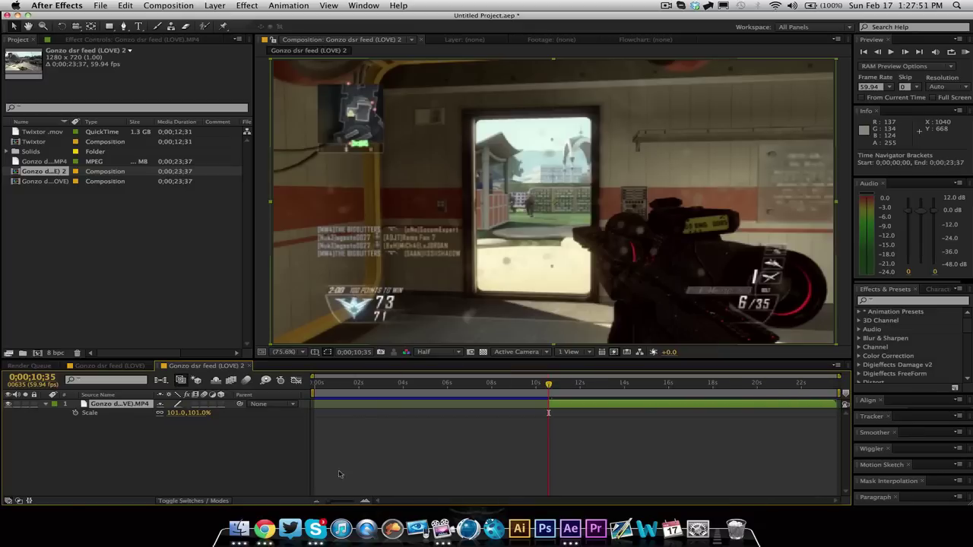
key(Home)
key(bracketleft)
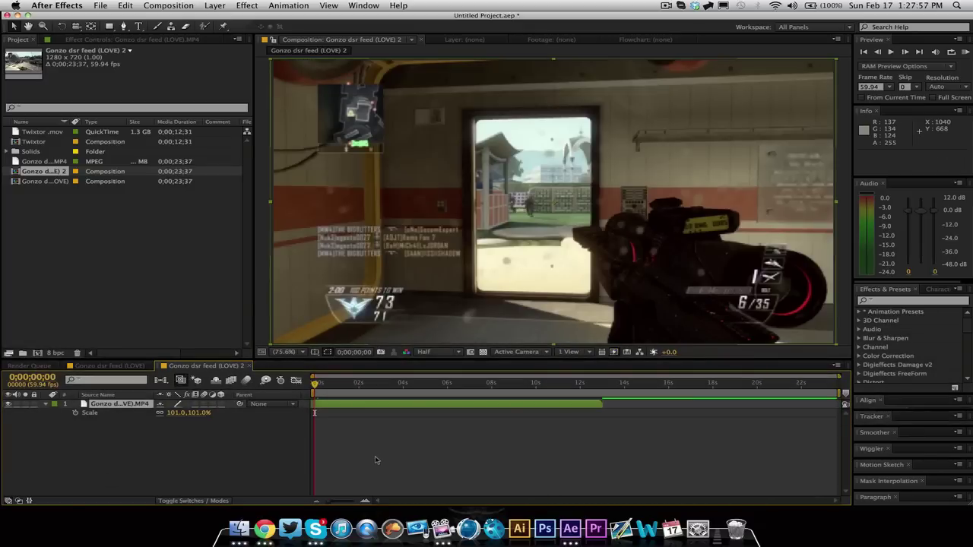
click(366, 502)
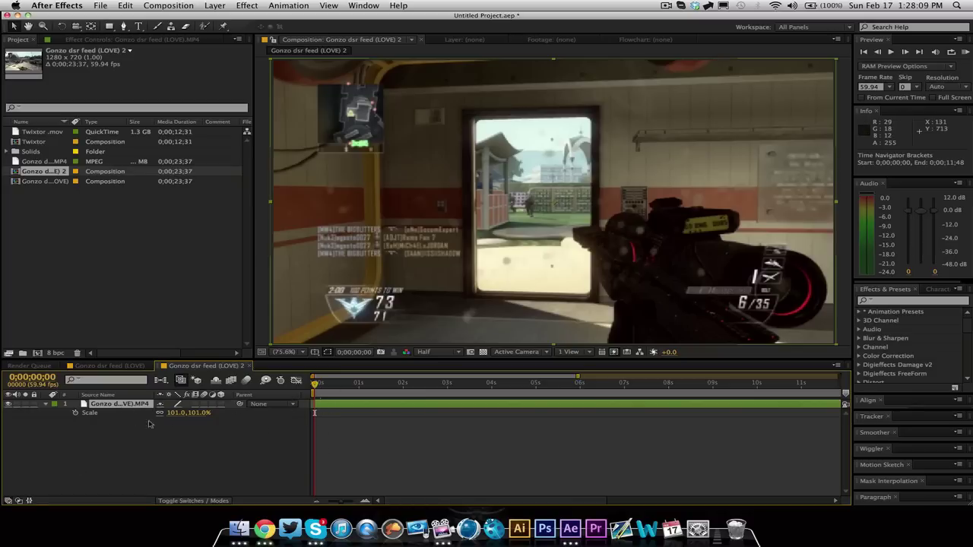
- Apply RE:Vision Plug-ins > Twixtor Pro to the gameplay layer
click(238, 5)
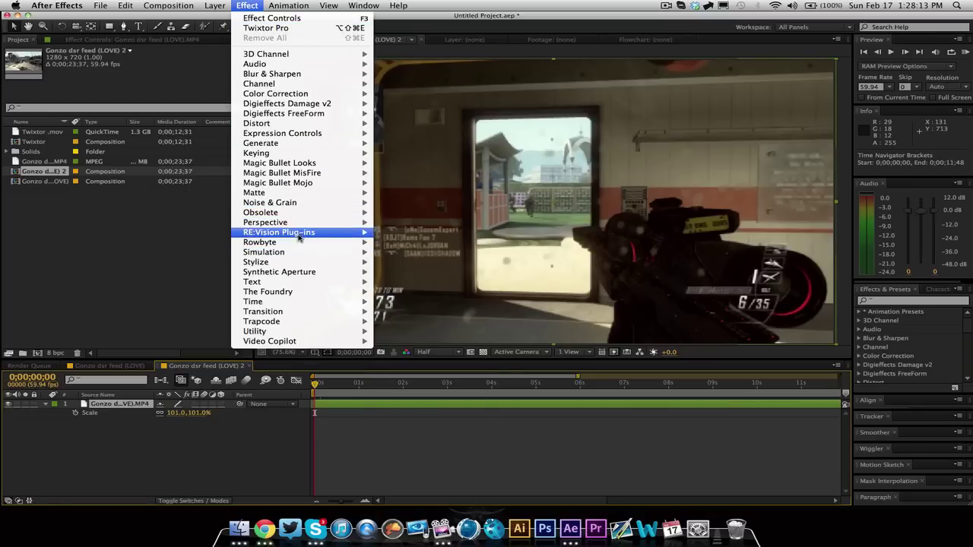
mouse_move(300, 232)
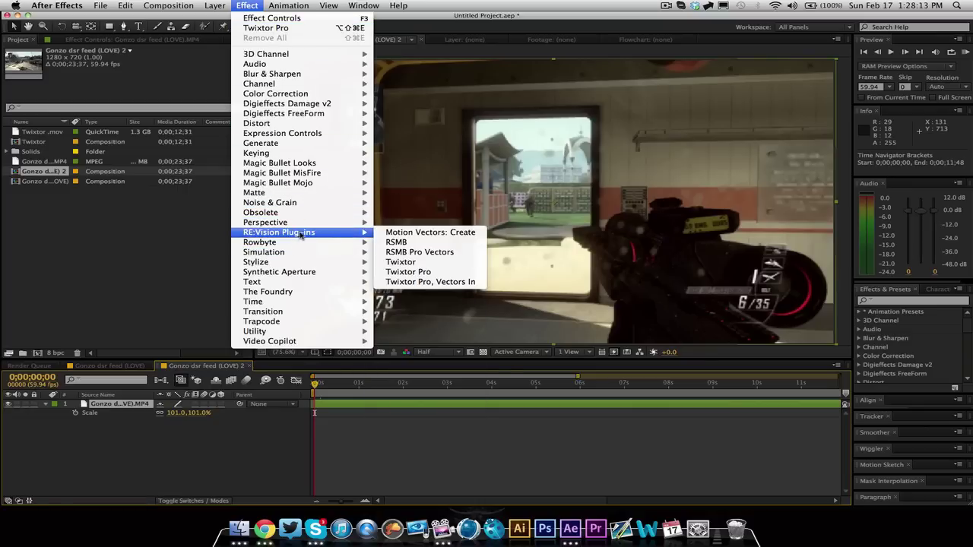
click(409, 272)
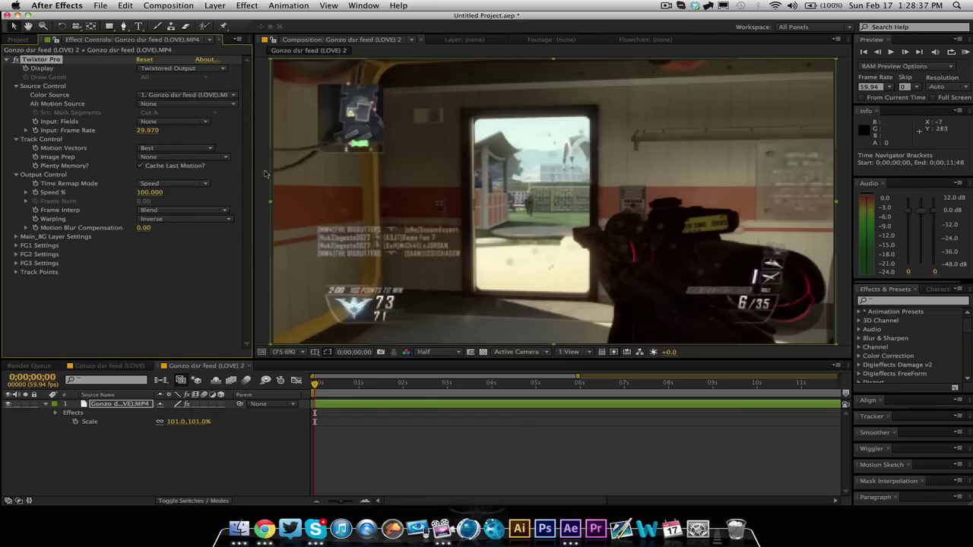
- Set Twixtor Pro's Input Frame Rate to 59.94
click(149, 131)
text(59.94)
click(182, 141)
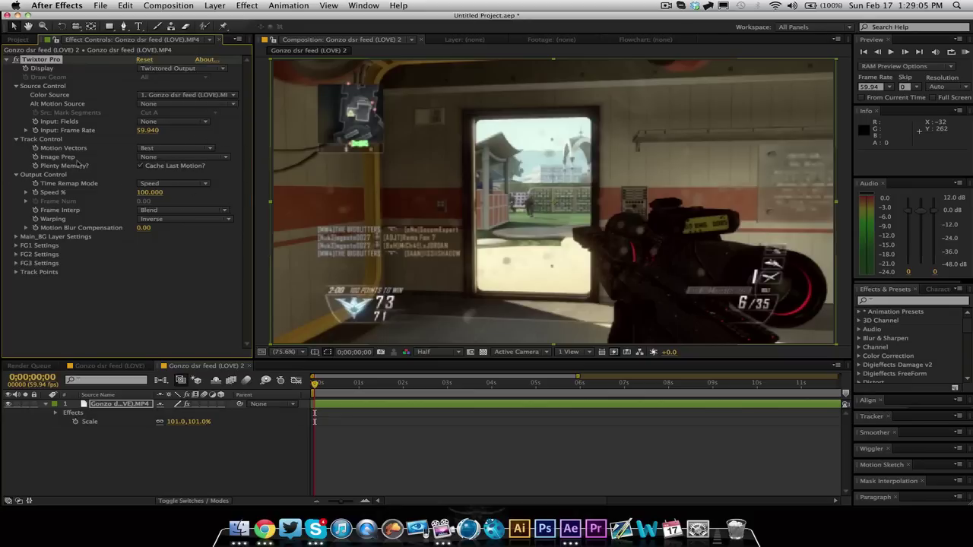
- Set Image Prep to Contrast/Edge Enhance, Warping to Inverse w/ Smart Blend, and Main_BG Sensitivity to 100
click(175, 159)
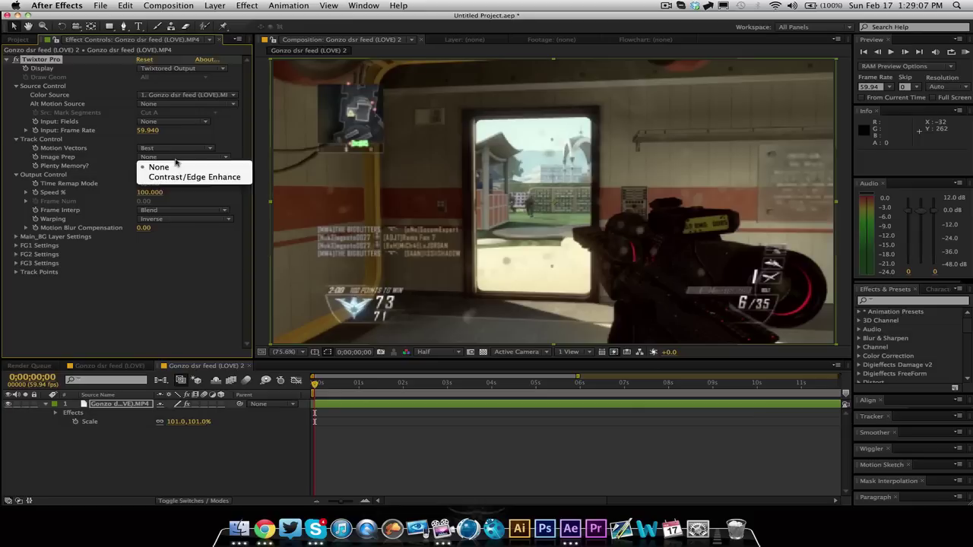
click(208, 180)
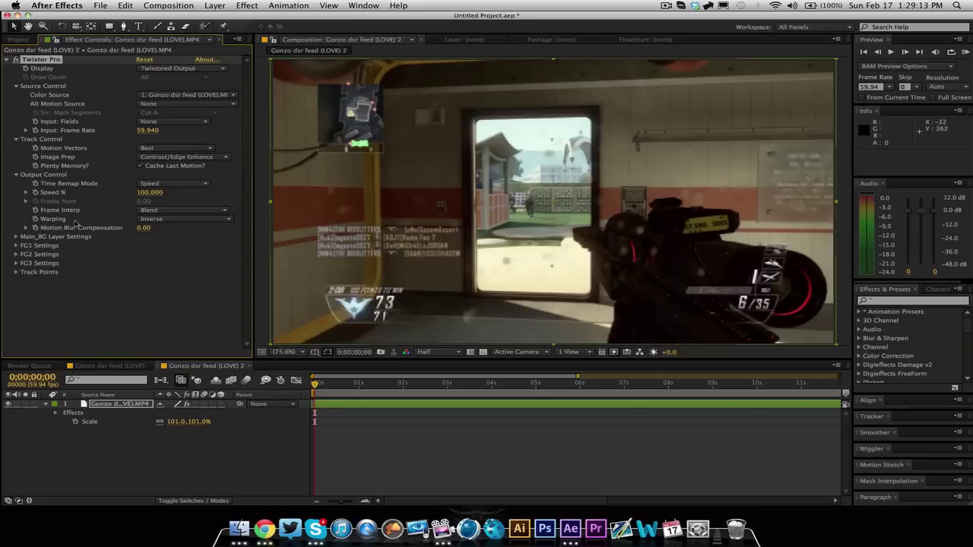
click(174, 220)
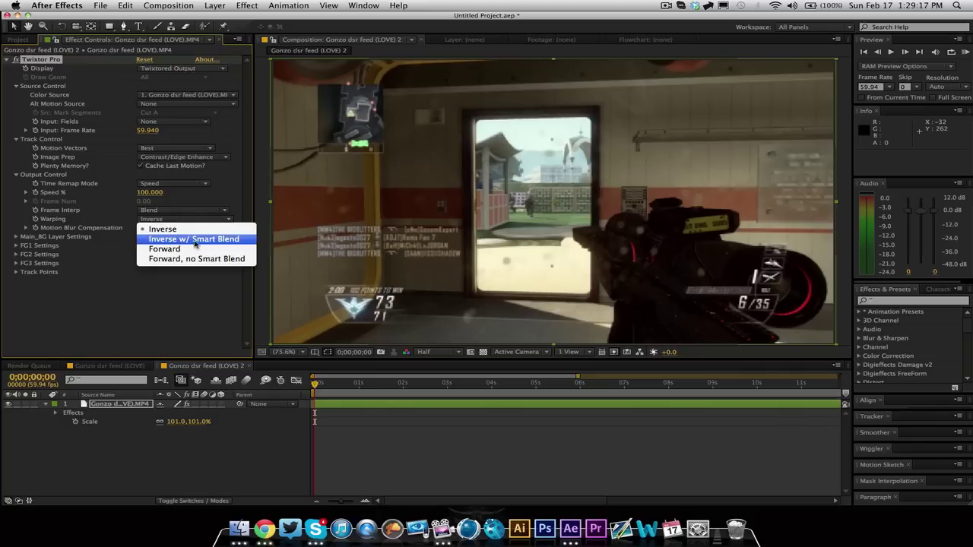
key(Escape)
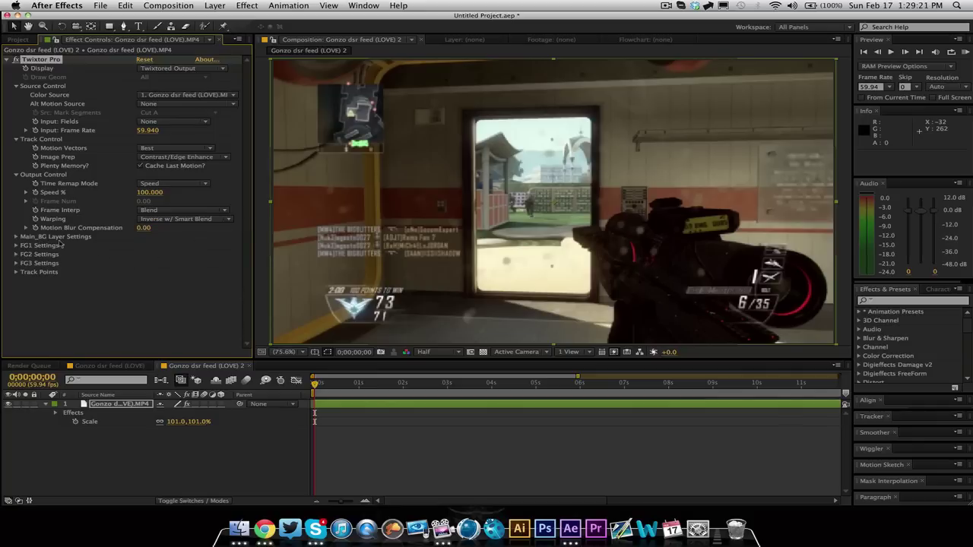
click(16, 237)
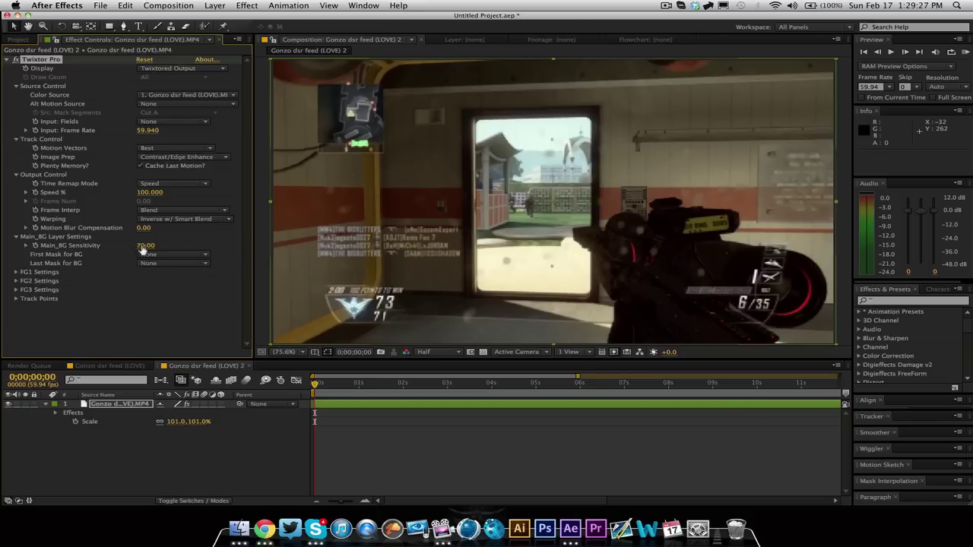
drag(142, 248, 165, 248)
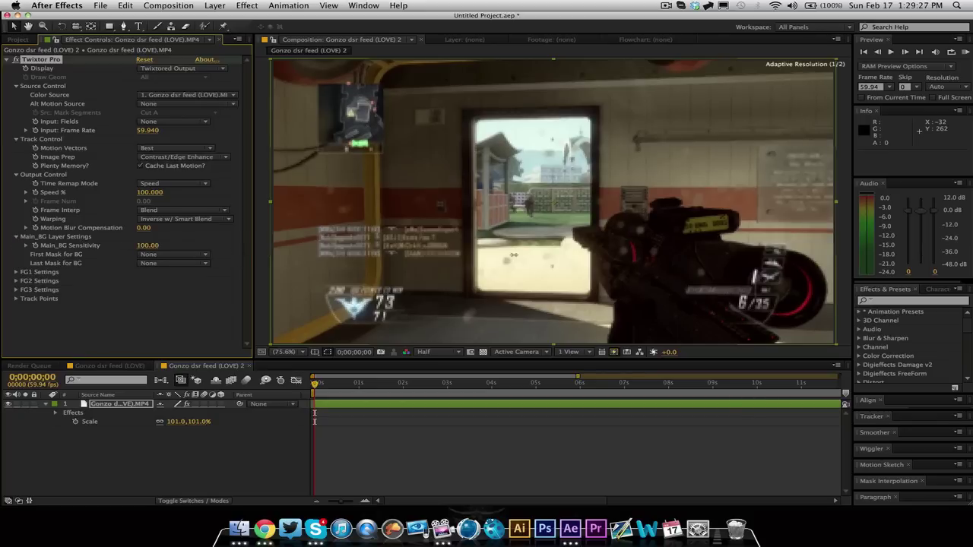
click(16, 237)
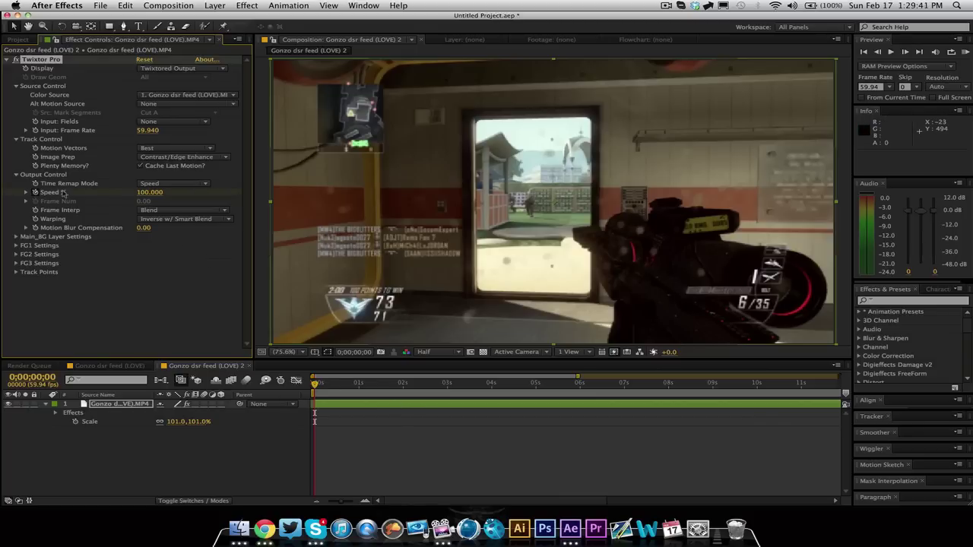
- Keyframe Twixtor Pro's Speed at 5% from frame 1 of the gameplay layer
click(114, 409)
key(u)
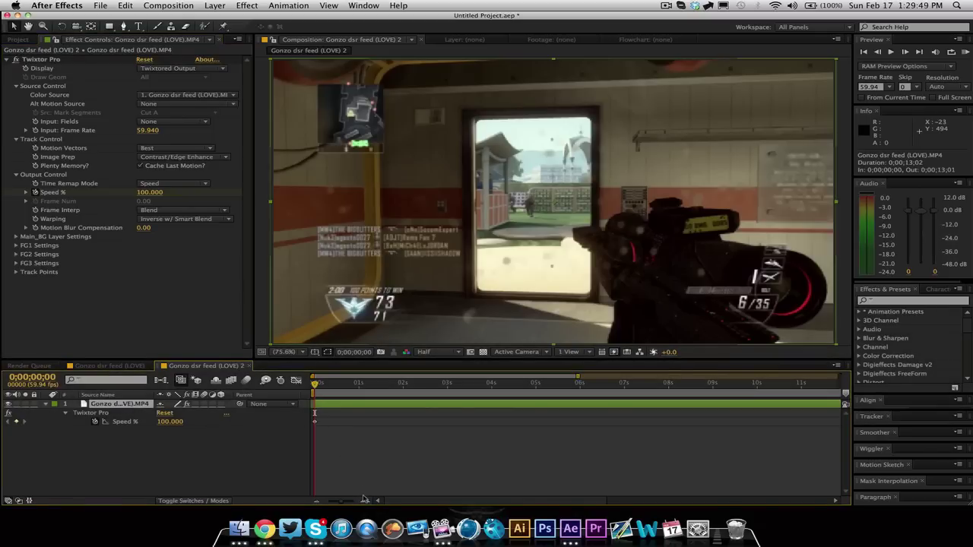
drag(365, 499, 369, 501)
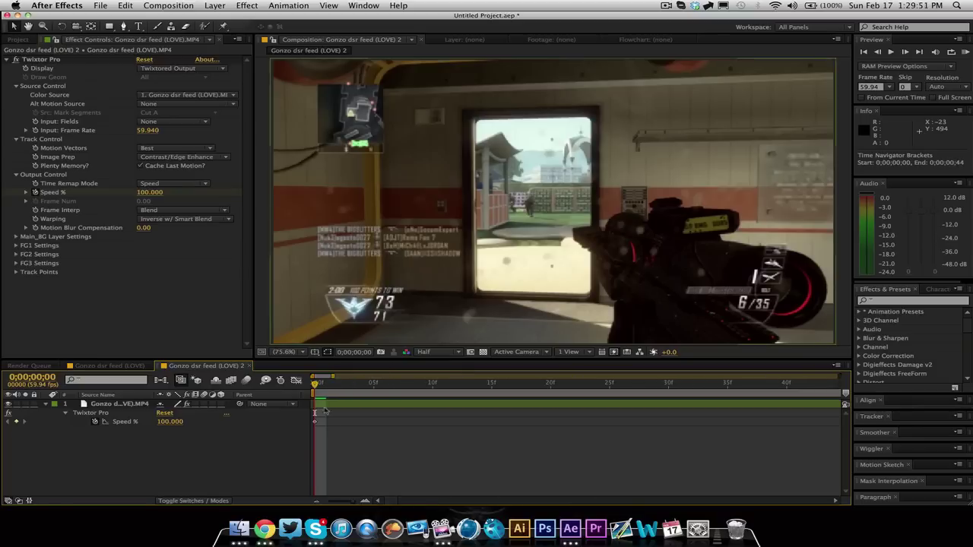
drag(315, 385, 326, 384)
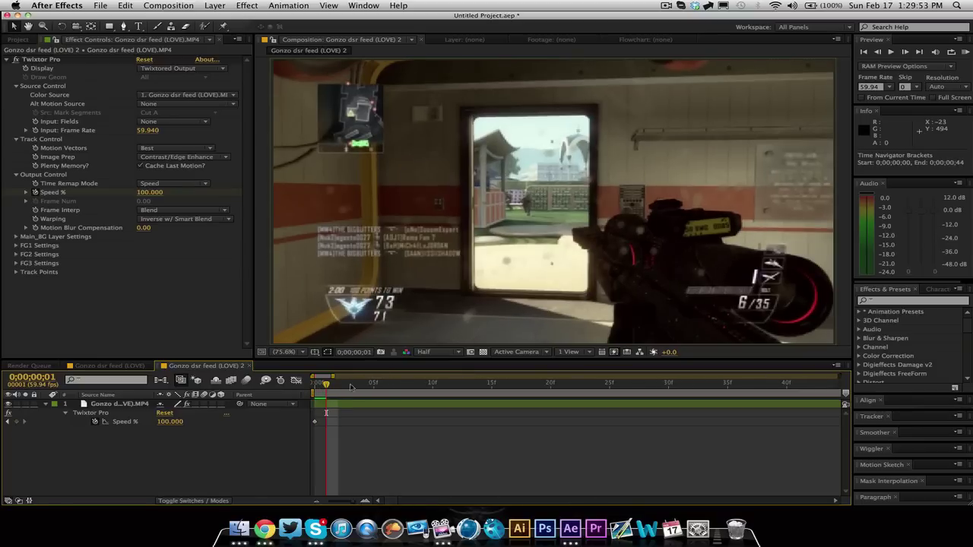
click(159, 194)
text(5)
key(Return)
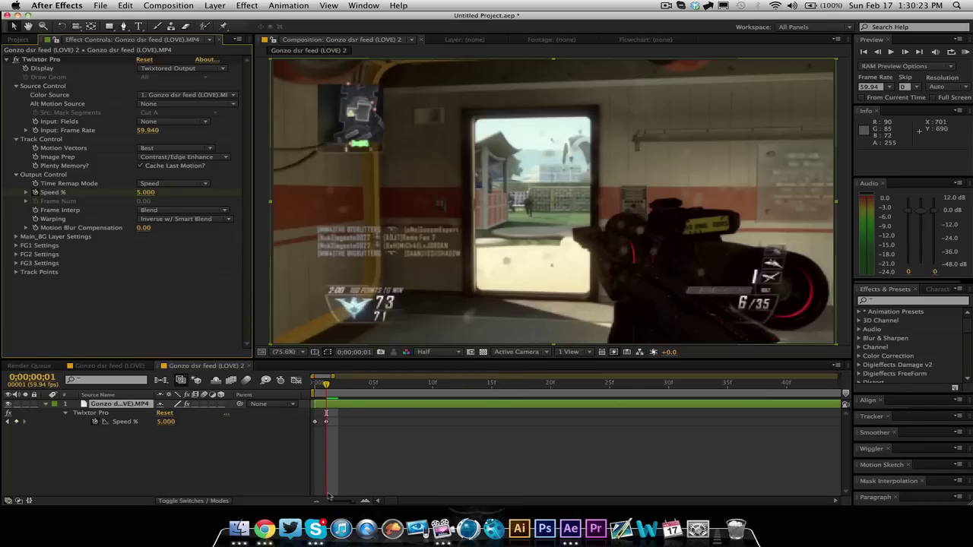
- Scrub into the slowed footage and set the preview resolution to Full
drag(322, 500, 320, 500)
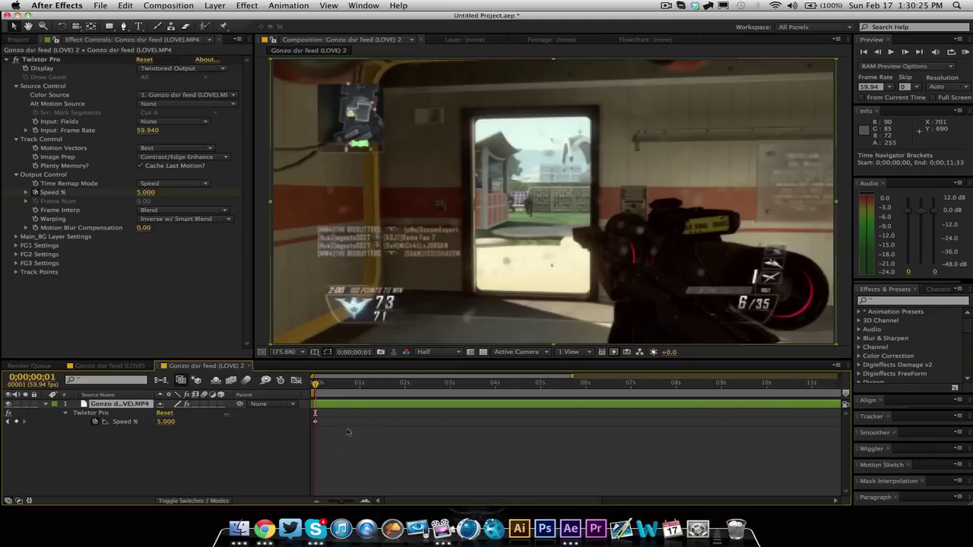
drag(316, 382, 446, 395)
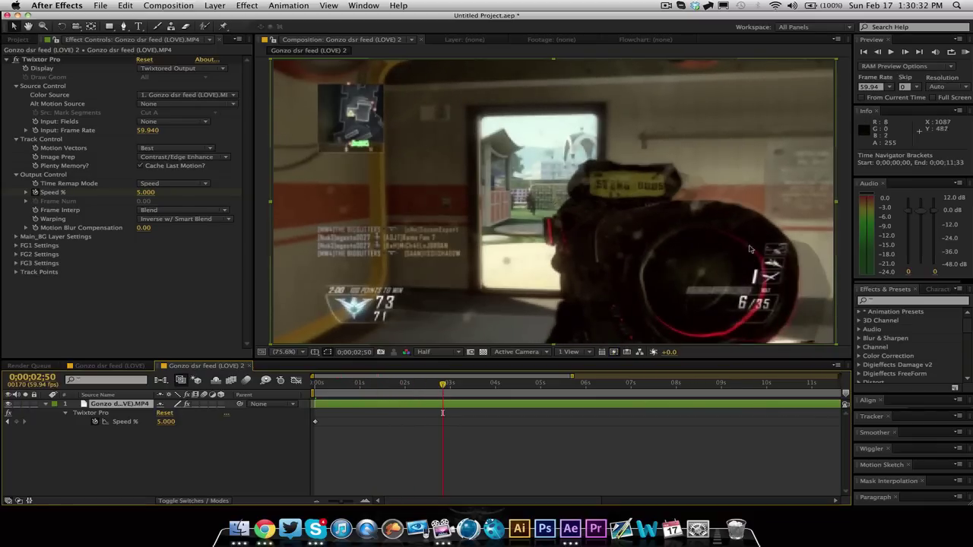
click(458, 352)
click(448, 378)
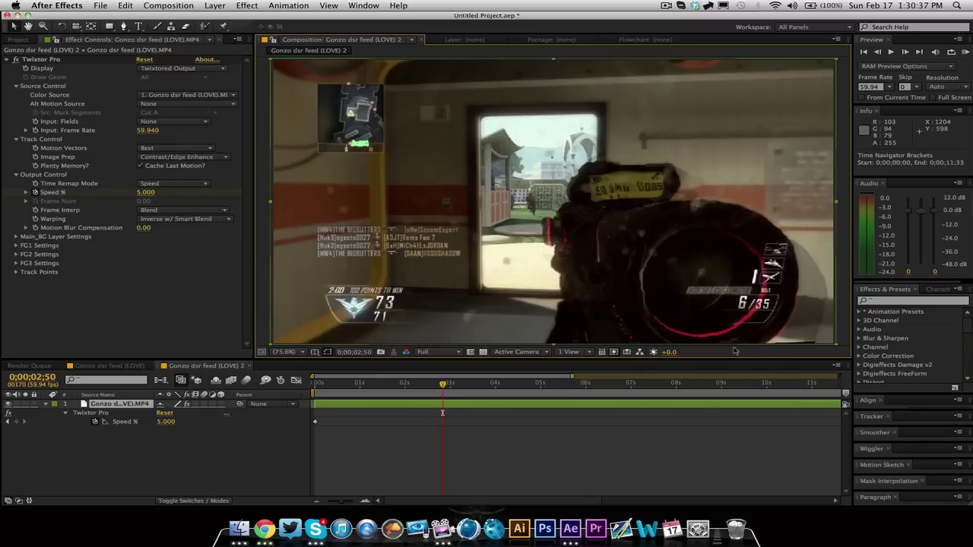
- Play and scrub the 5% slow motion past the scope-in, stopping near 0;00;03;03
drag(443, 386, 469, 393)
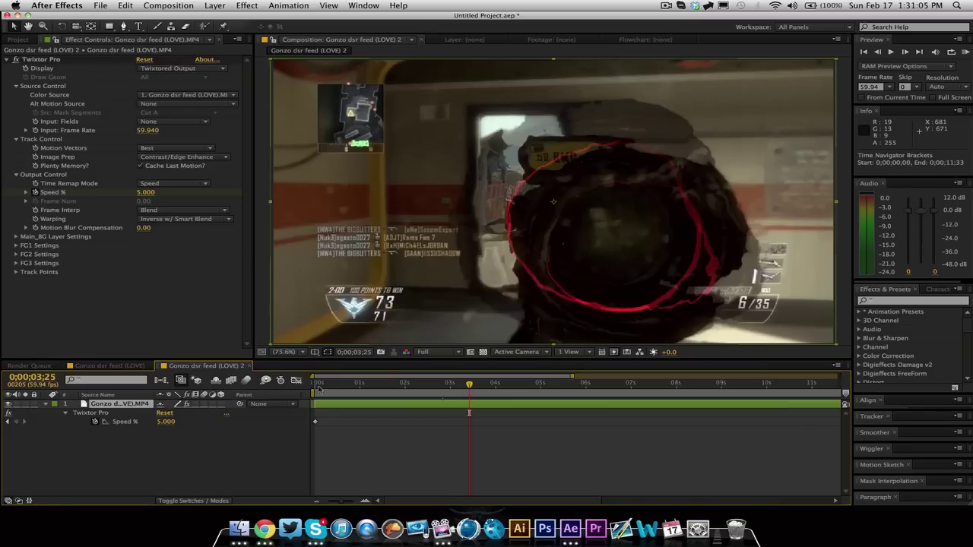
mouse_move(319, 389)
mouse_down()
mouse_move(329, 386)
mouse_move(310, 387)
mouse_up()
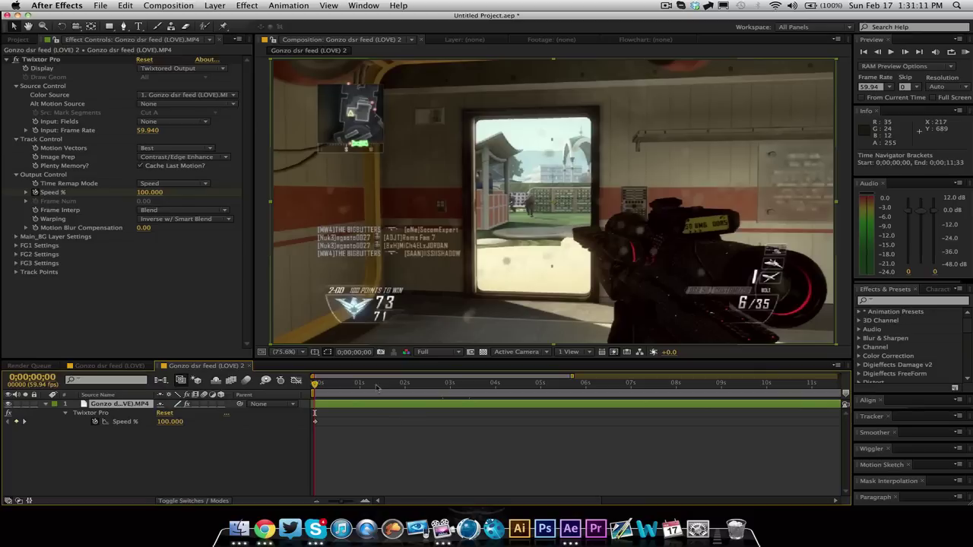
click(365, 504)
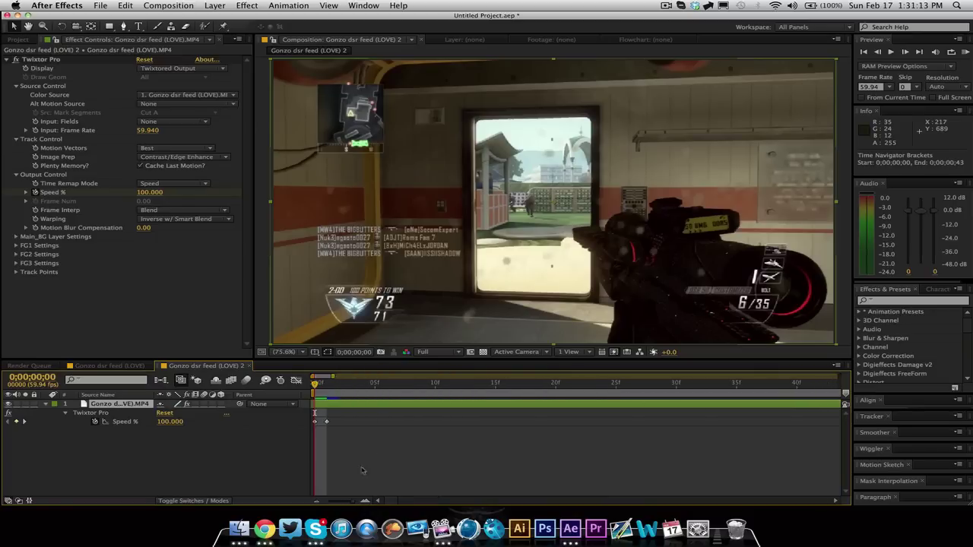
key(space)
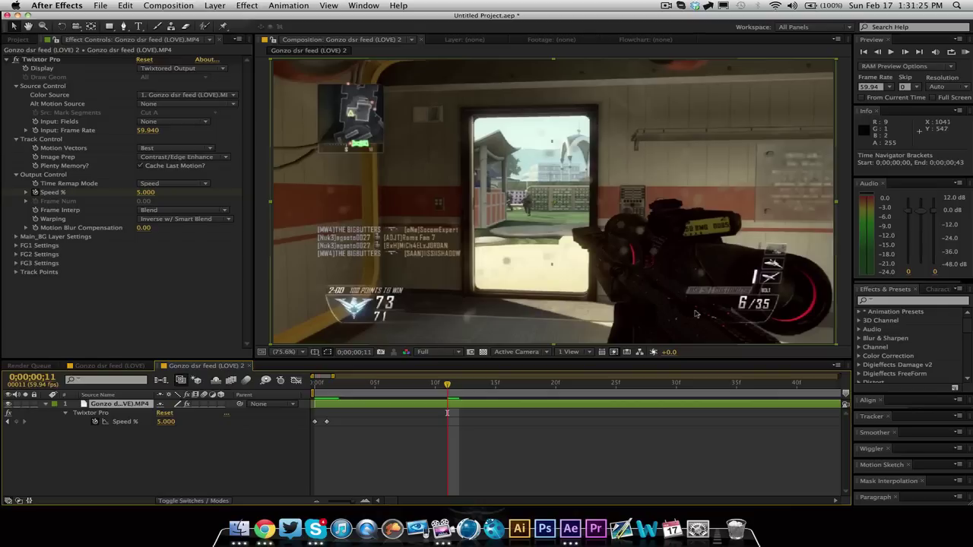
drag(424, 387, 712, 387)
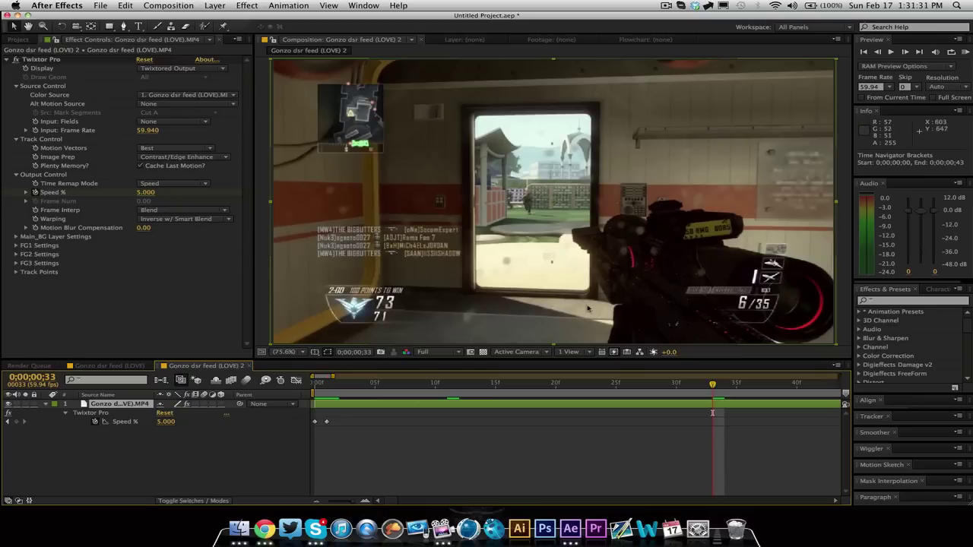
click(316, 502)
click(317, 501)
click(317, 502)
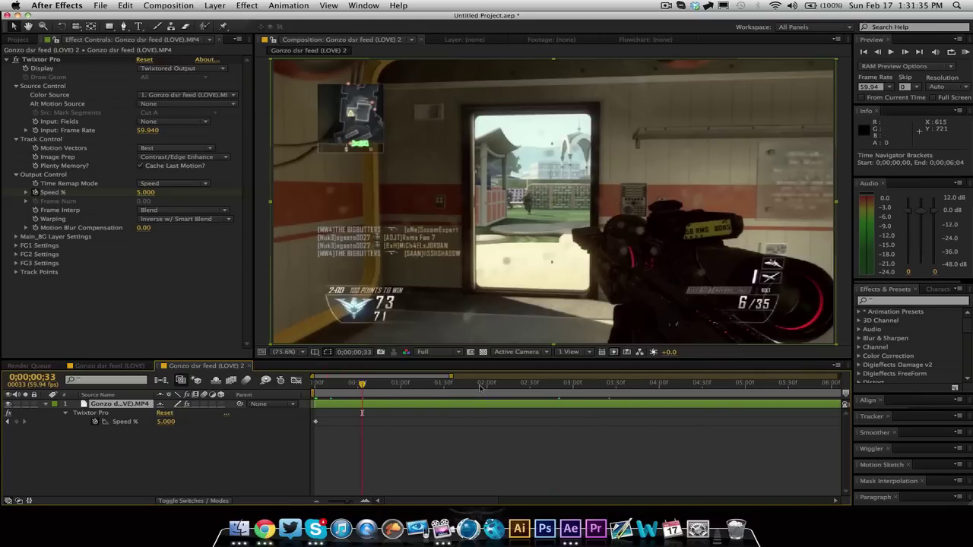
drag(416, 387, 577, 396)
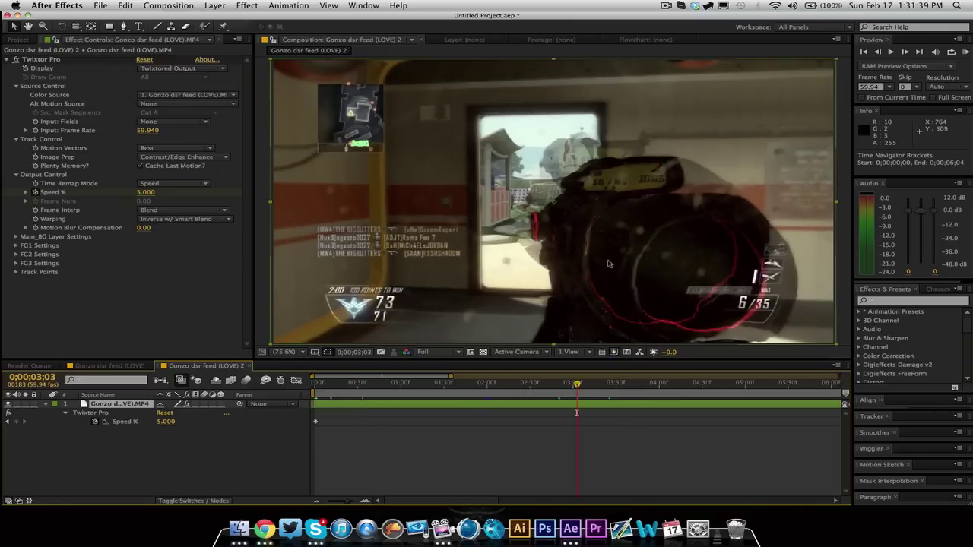
click(139, 409)
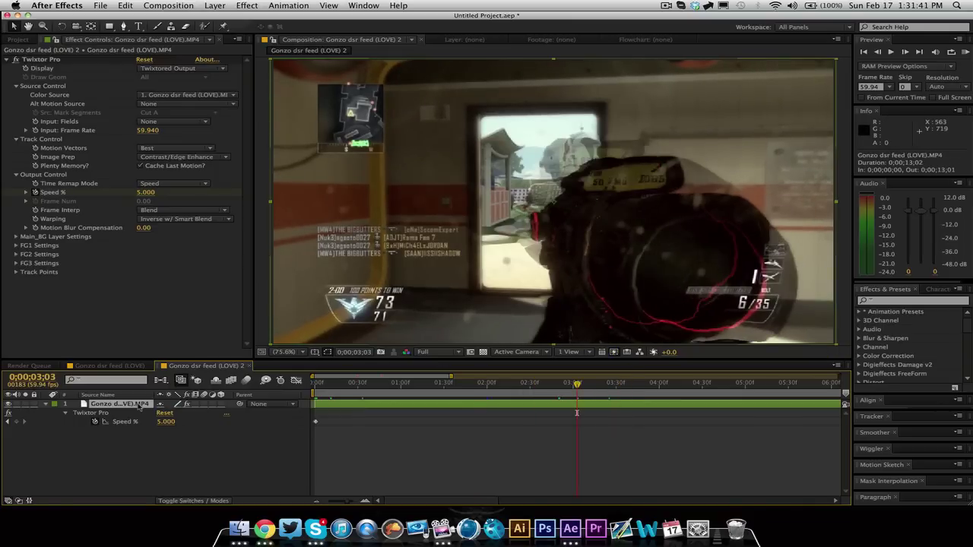
- Compare frames 2 to 8 against a Twixtor-free duplicate layer, then cut the duplicate
key(super+d)
key(super+x)
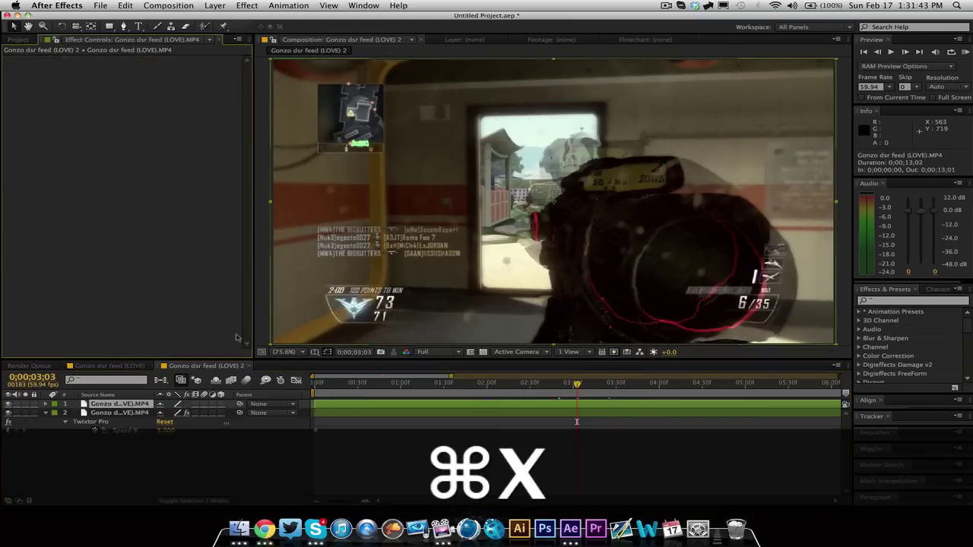
mouse_move(325, 388)
mouse_down()
mouse_move(335, 387)
mouse_move(315, 386)
mouse_up()
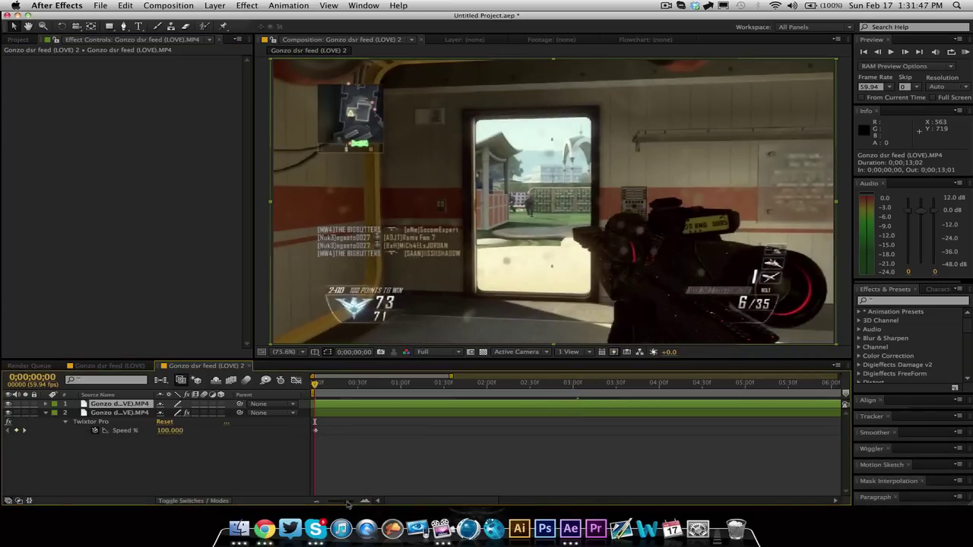
drag(346, 503, 379, 504)
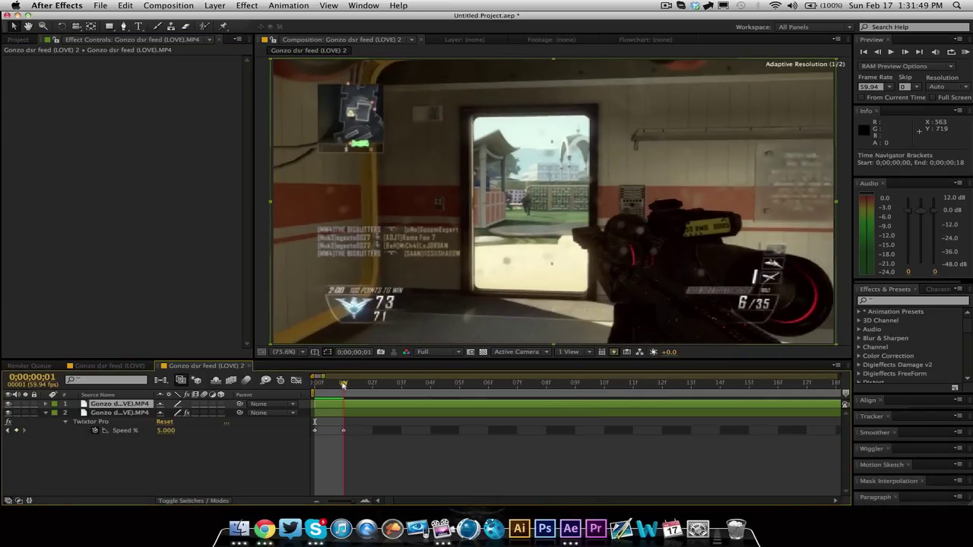
drag(348, 386, 430, 422)
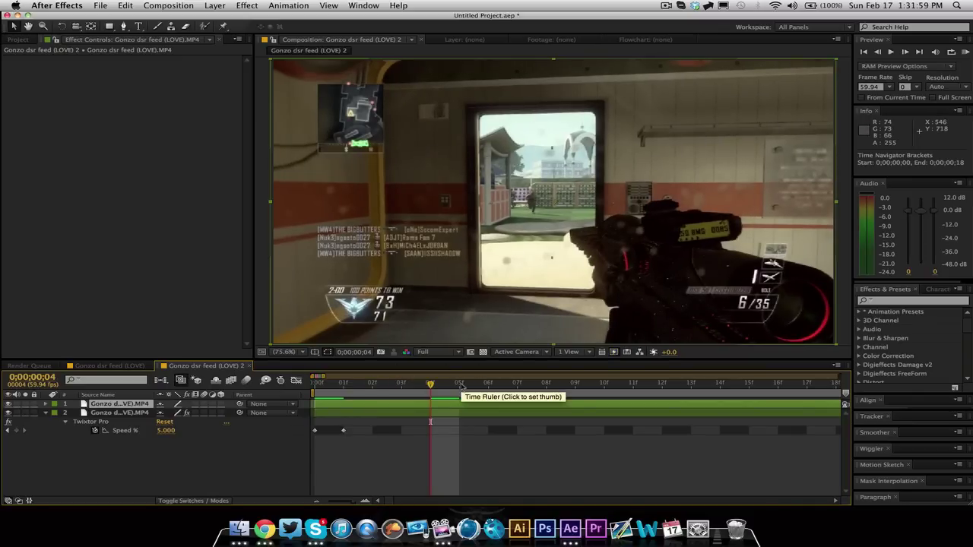
drag(461, 388, 652, 401)
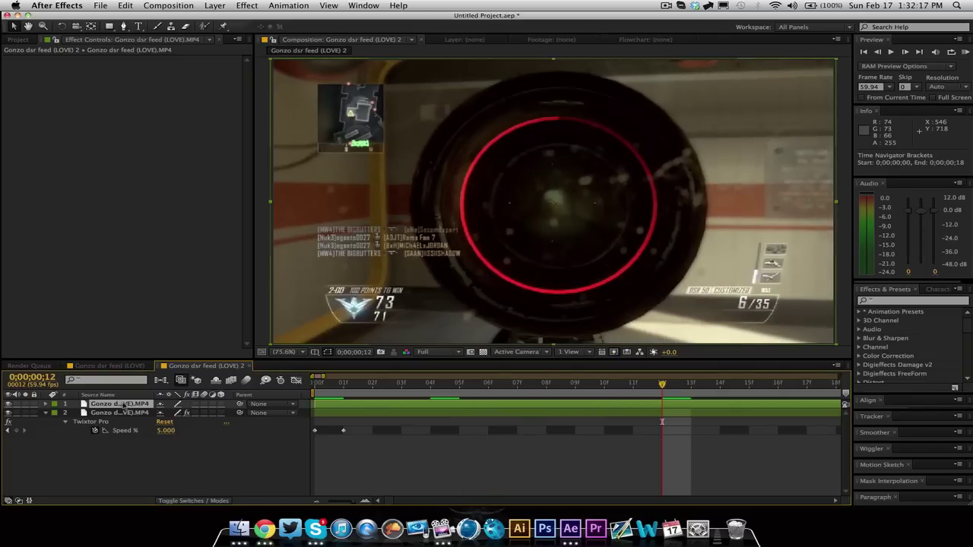
key(cmd+x)
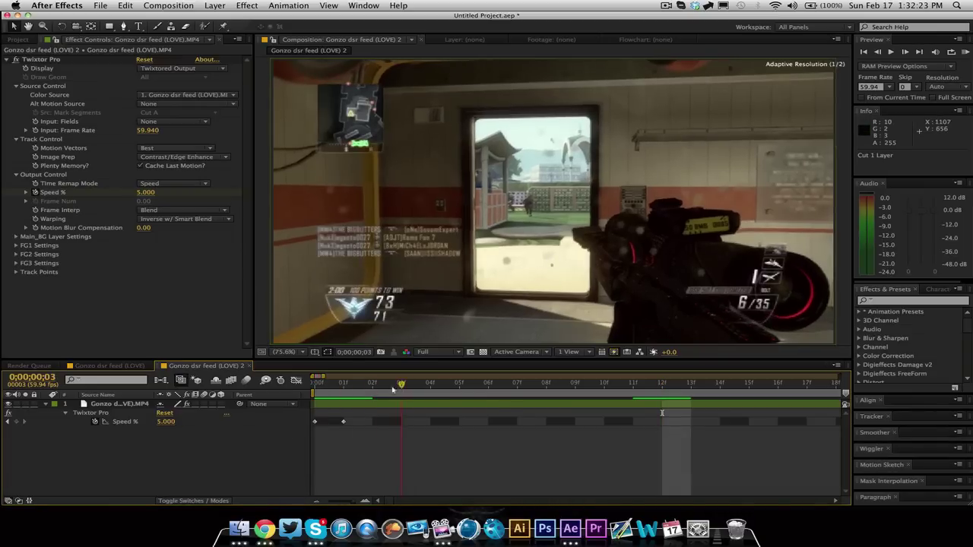
- Scrub from frame 7 through the slowed clip to 0;00;01;30
click(517, 383)
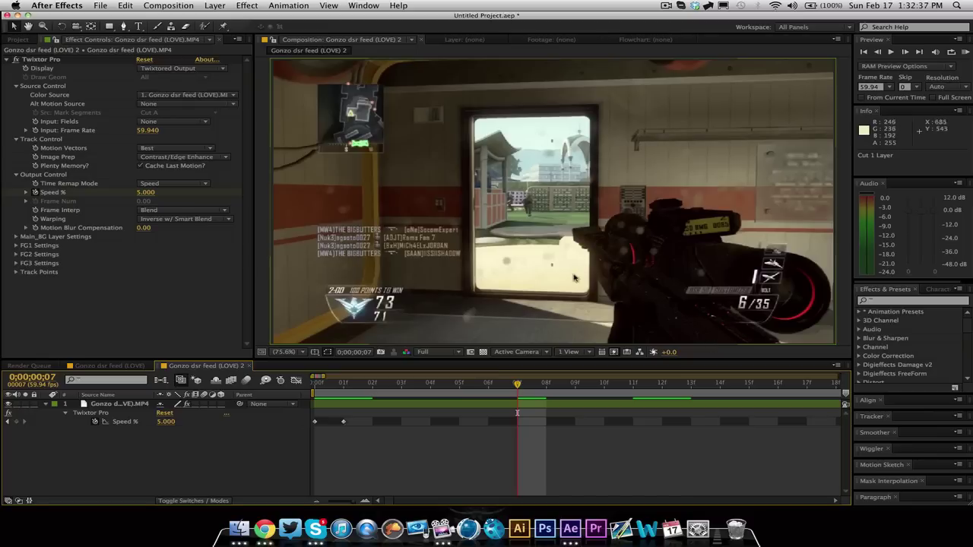
drag(314, 500, 328, 501)
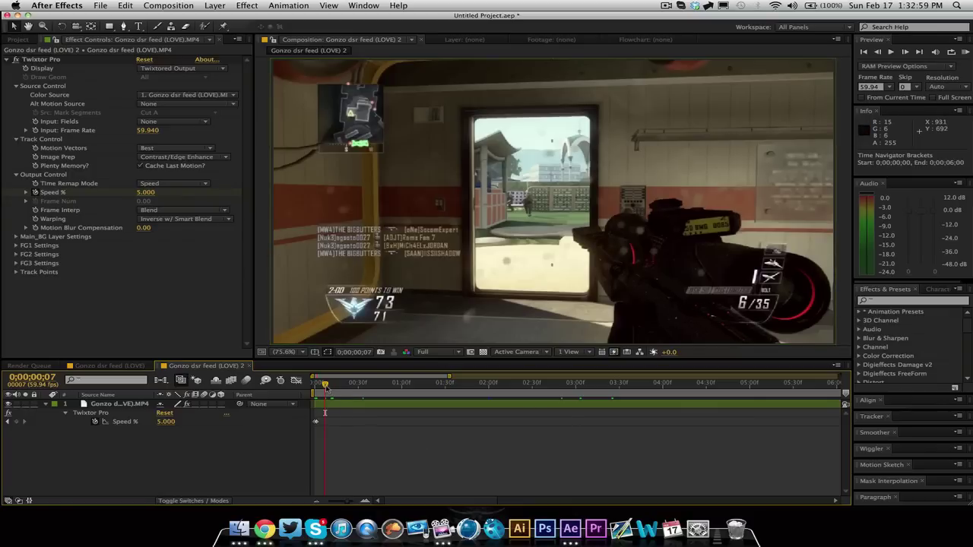
drag(325, 386, 444, 386)
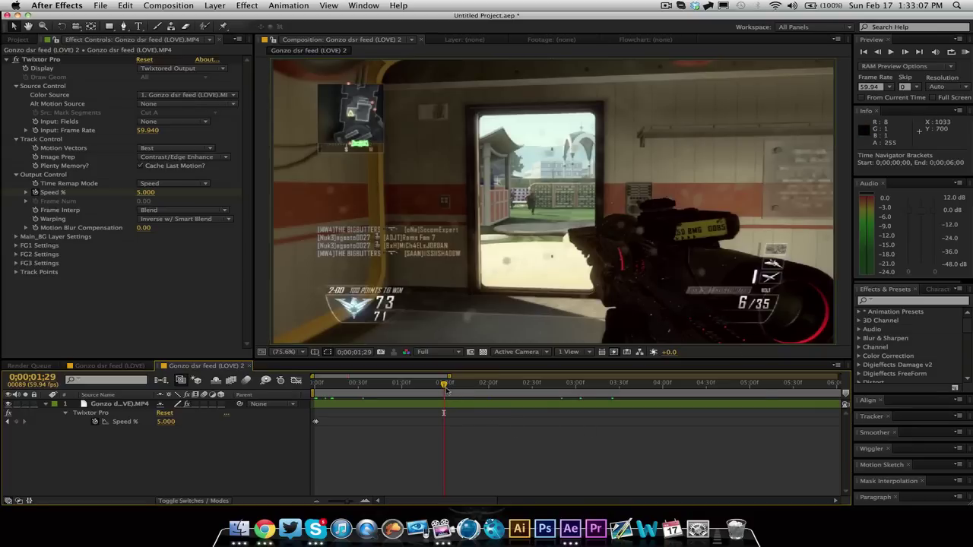
mouse_move(447, 386)
mouse_down()
mouse_move(527, 389)
mouse_move(313, 404)
mouse_move(445, 405)
mouse_up()
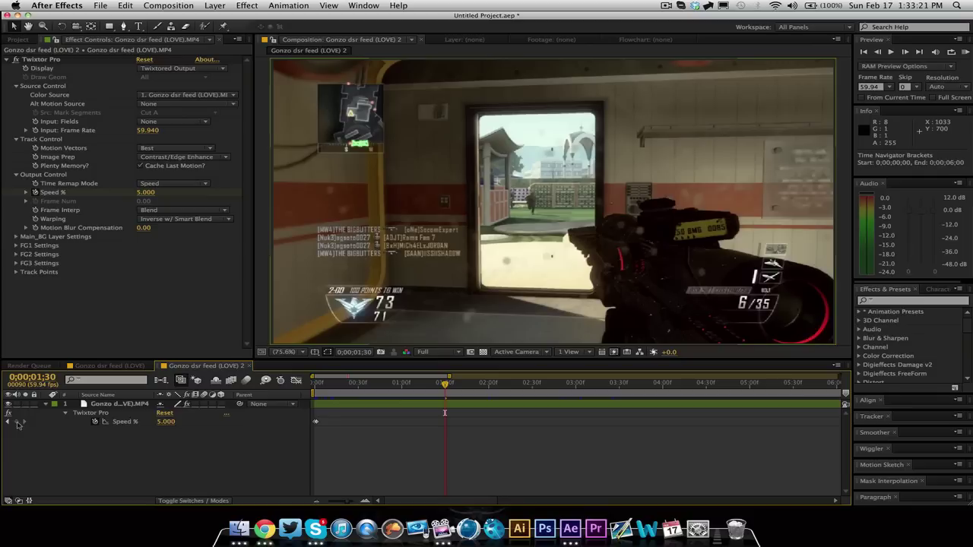
- Drop the preview resolution to Half and zoom the timeline to single frames
click(124, 421)
click(423, 354)
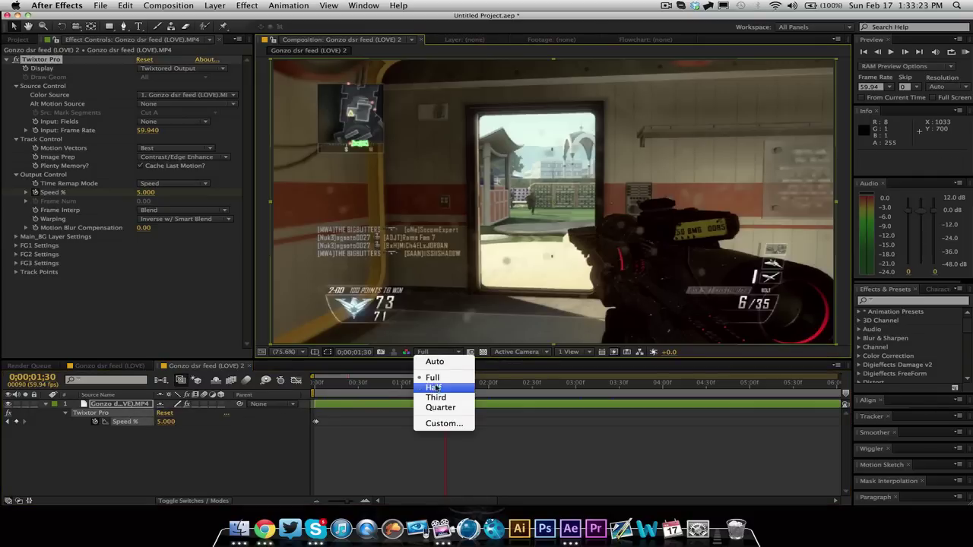
click(434, 388)
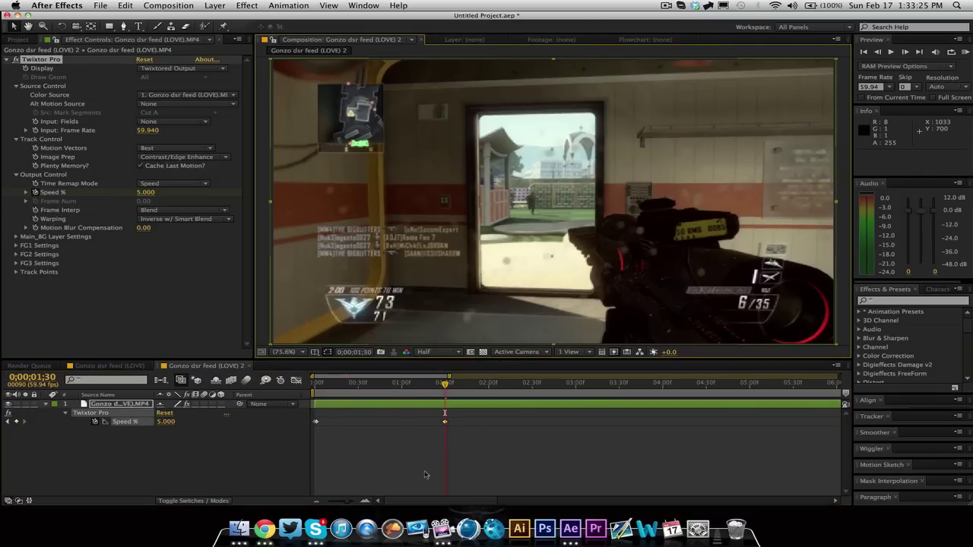
click(365, 501)
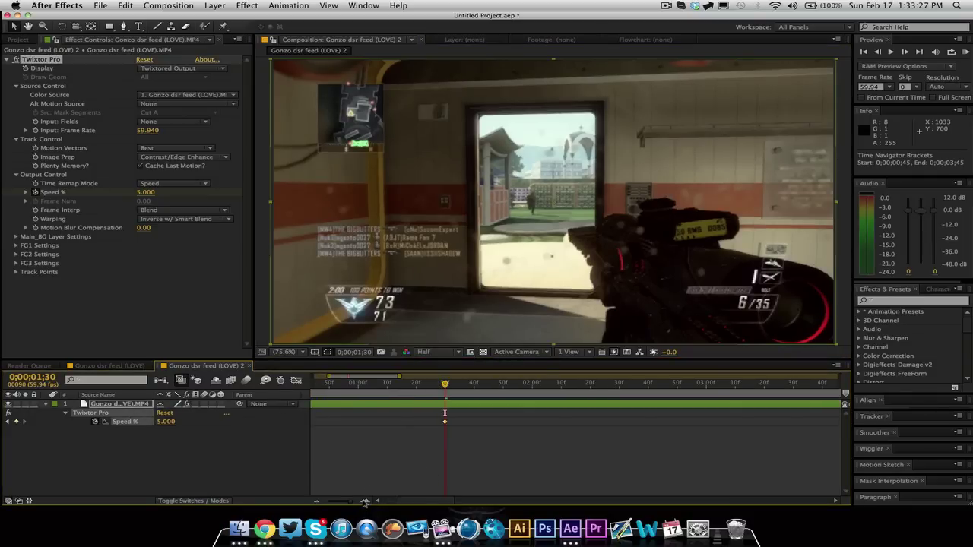
click(365, 501)
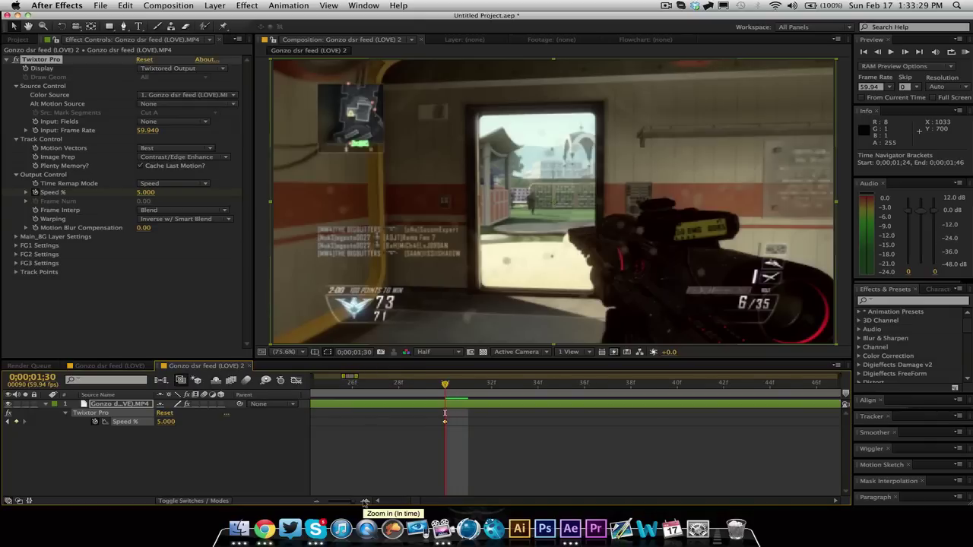
click(365, 501)
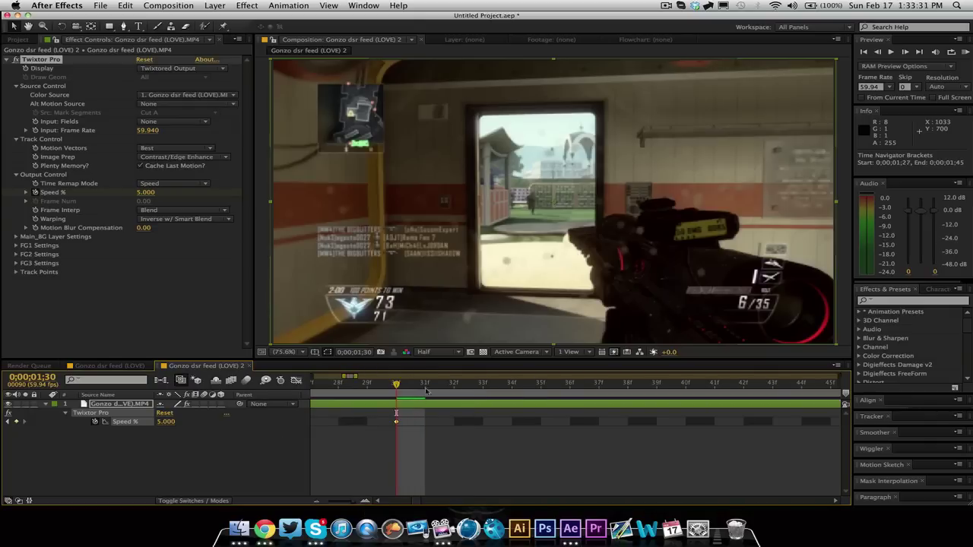
- Key a Twixtor Speed ramp from 5% at 0;00;01;30 up to 500% at 0;00;01;35
click(426, 389)
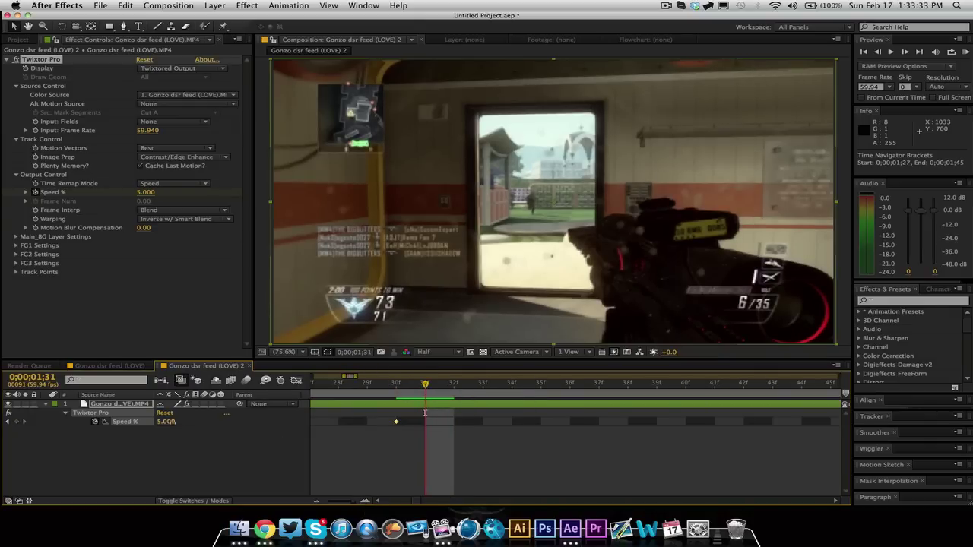
text(500)
key(Return)
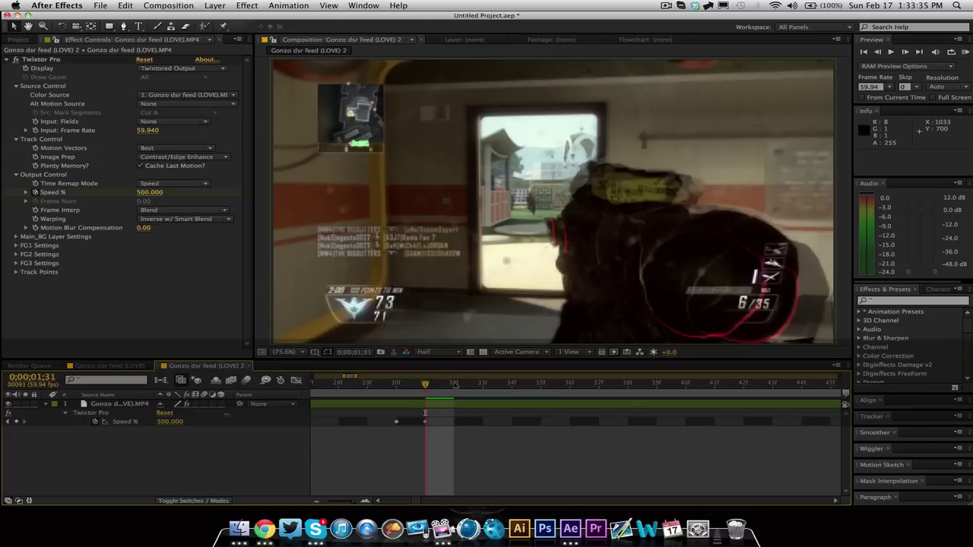
click(170, 421)
text(3)
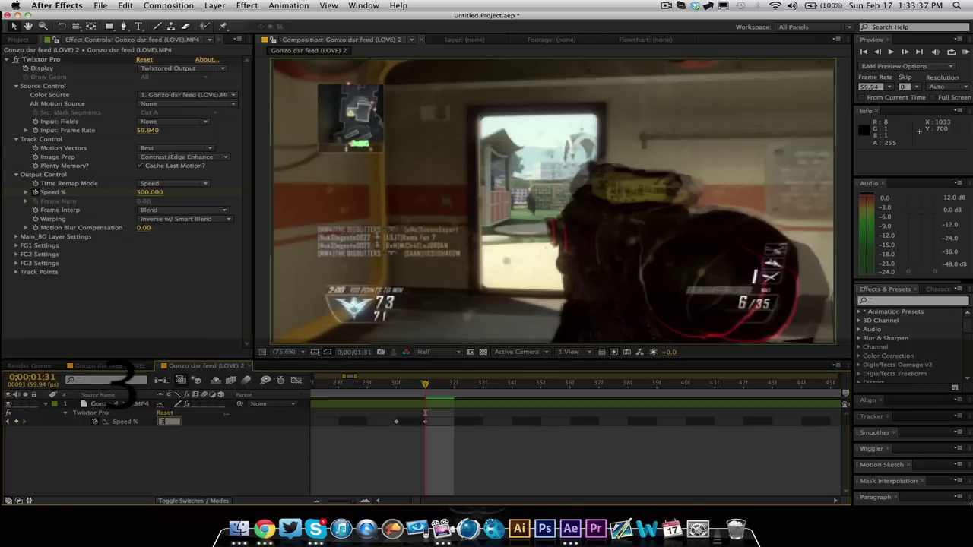
text(00)
key(Return)
drag(425, 421, 541, 422)
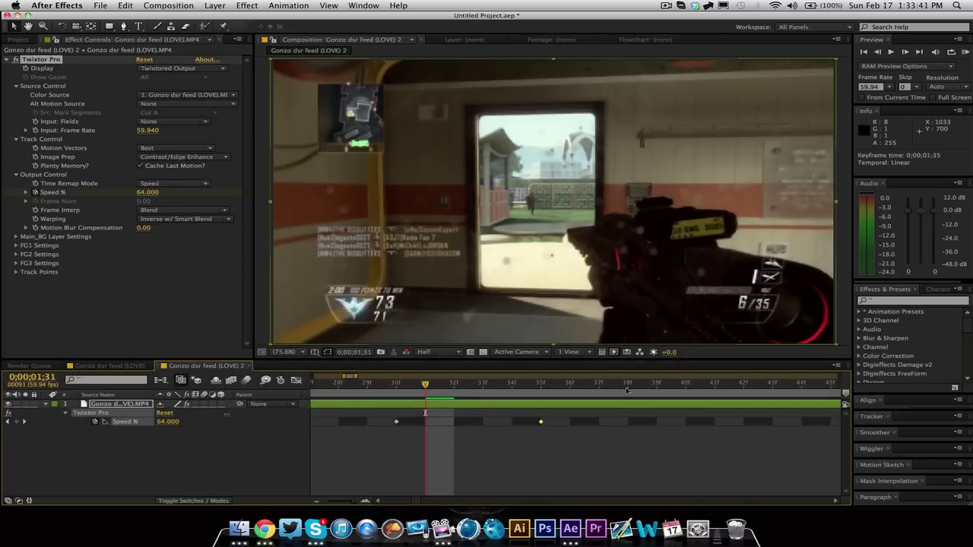
- Move the 300% Speed keyframe onto 0;00;01;33, checking the ramp up from 5% at 1;30
drag(384, 387, 347, 389)
click(398, 387)
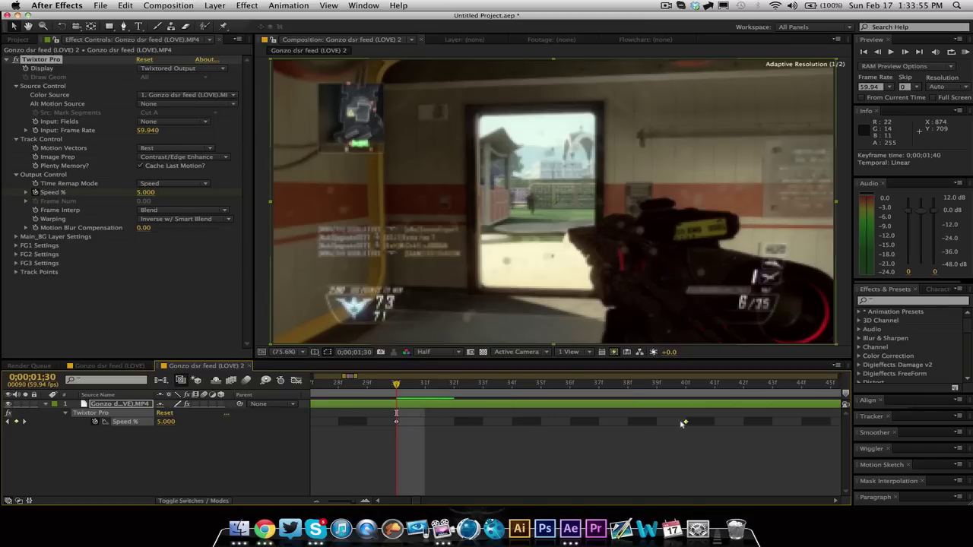
drag(569, 424, 545, 428)
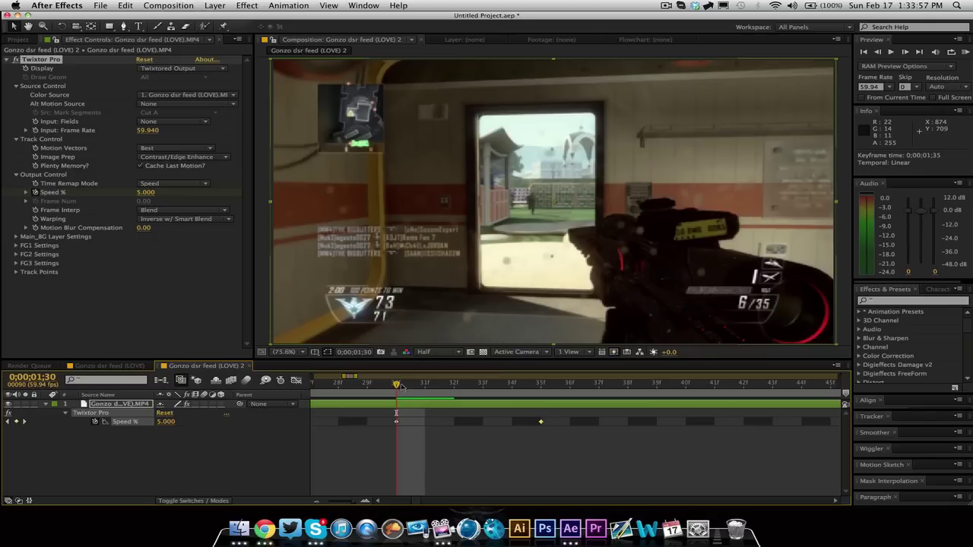
drag(398, 387, 504, 394)
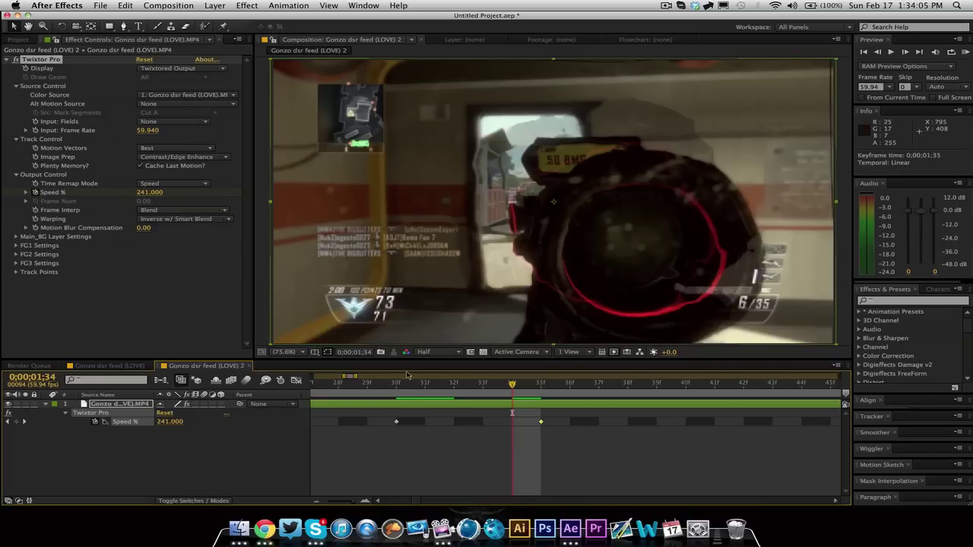
key(Page_Up)
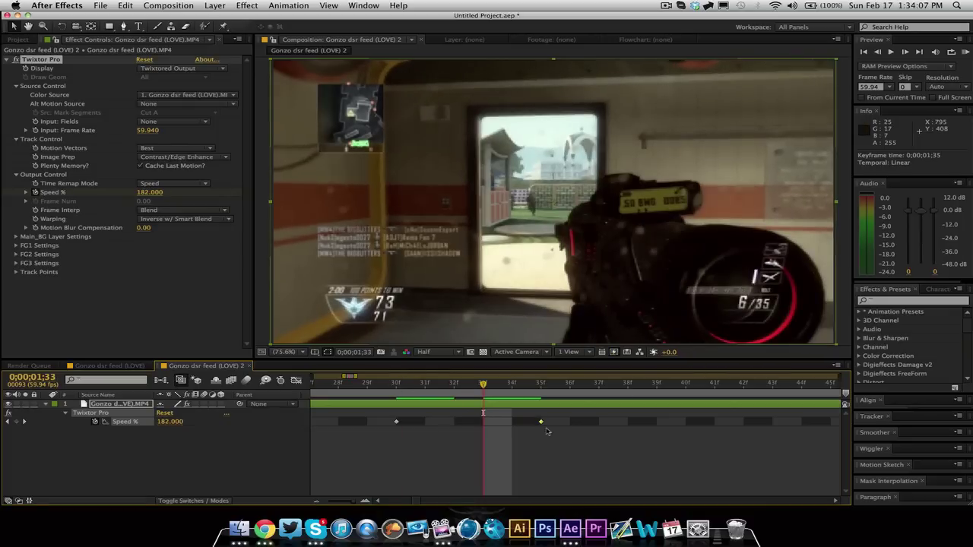
drag(542, 423, 482, 422)
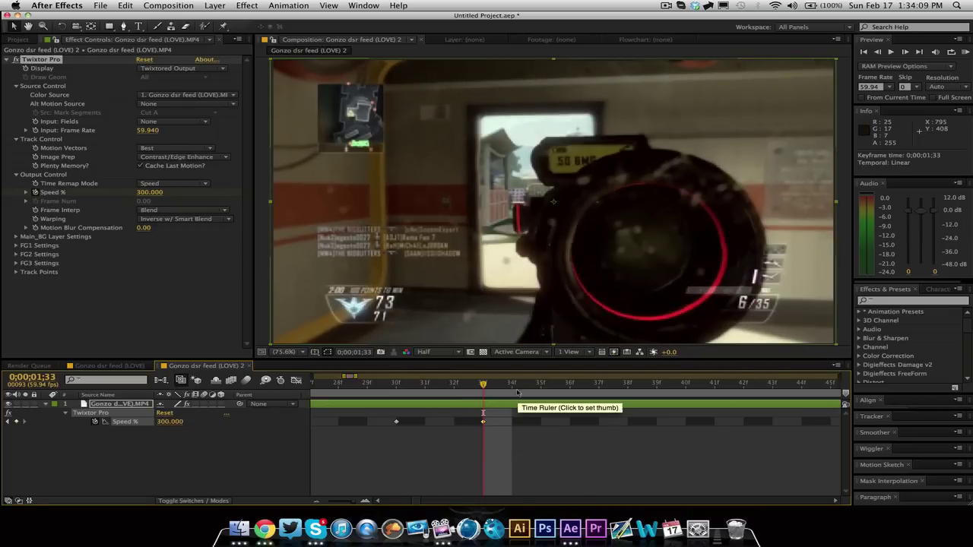
click(514, 384)
click(490, 386)
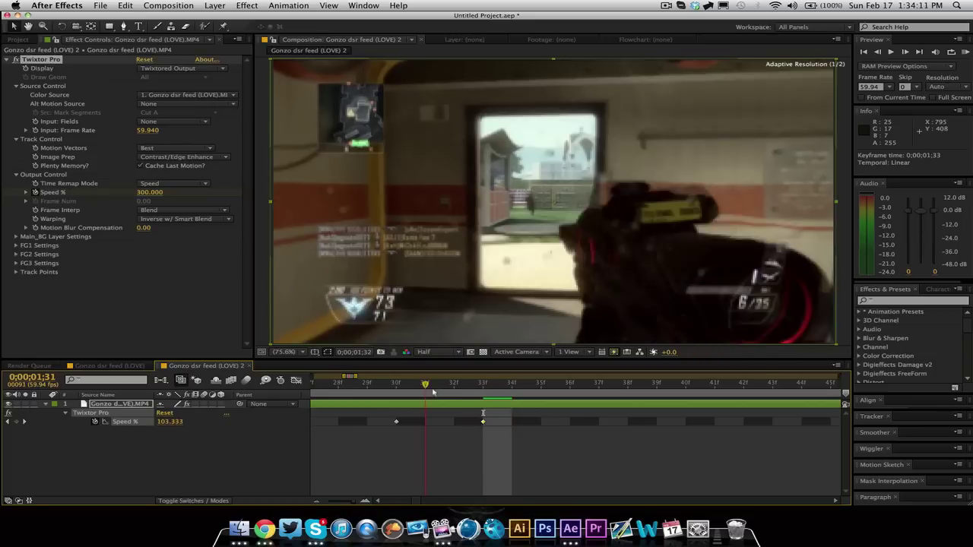
drag(490, 389, 408, 401)
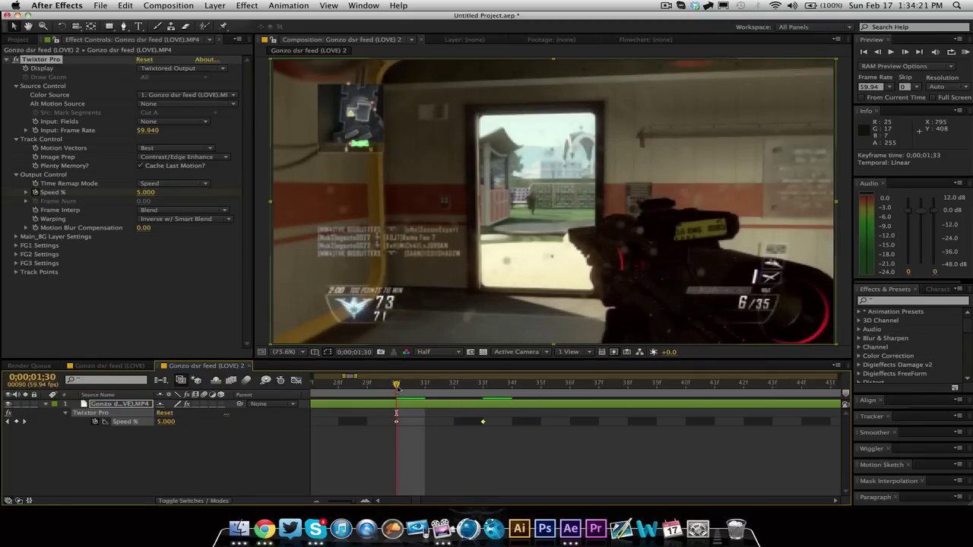
- Zoom out, drag the 300% Speed keyframe to 0;00;01;43, and preview the longer ramp
drag(396, 388, 410, 410)
click(318, 500)
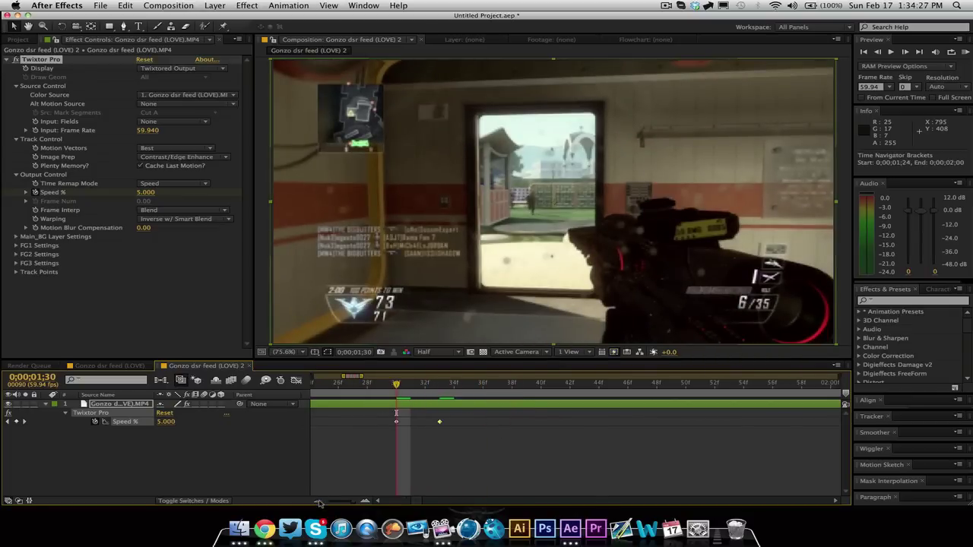
drag(418, 426, 491, 425)
drag(396, 384, 442, 391)
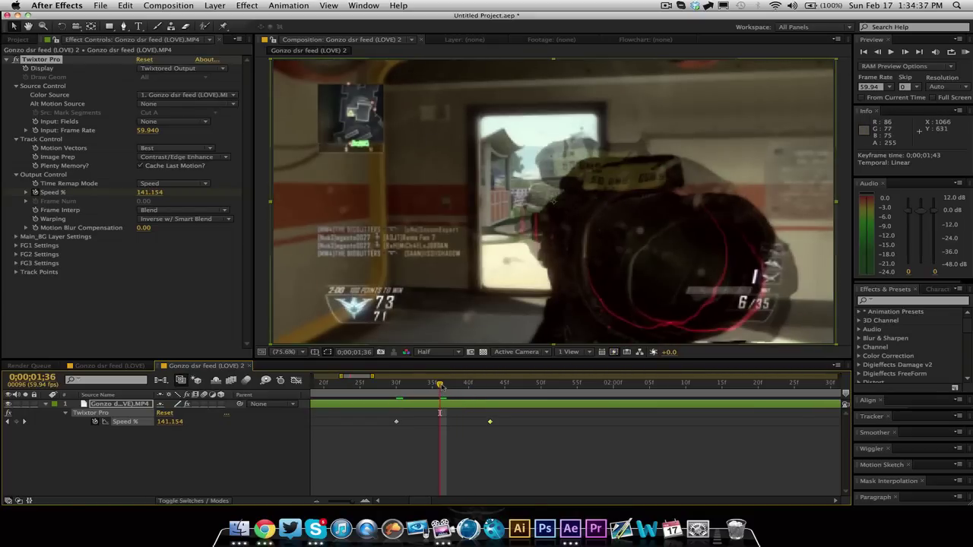
drag(439, 386, 405, 394)
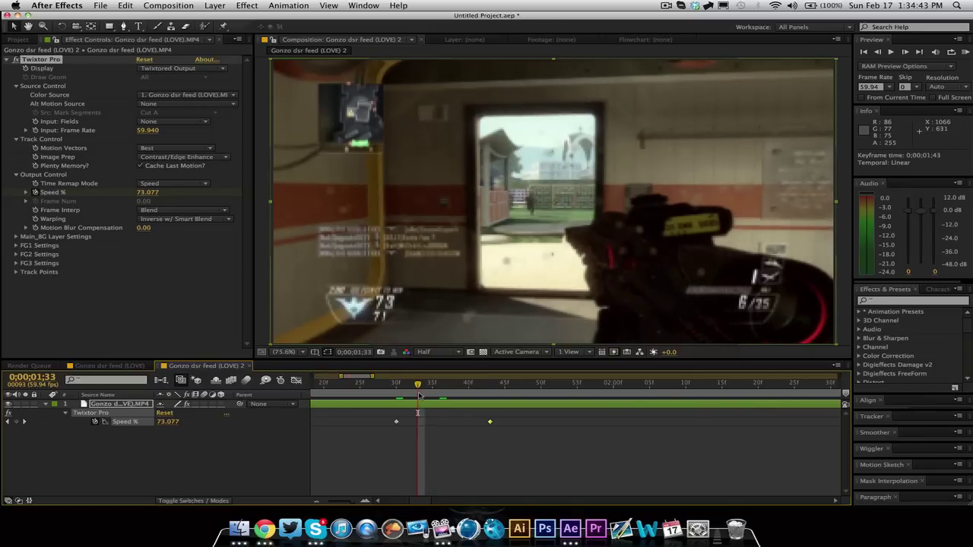
- Undo the keyframe move back to 1;33 and make an effect-free duplicate of the video layer
key(super+z)
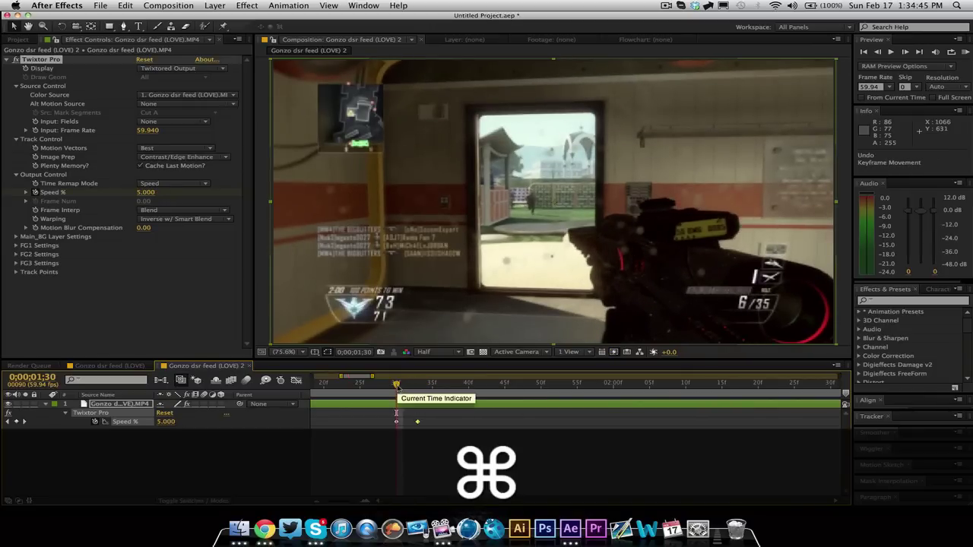
mouse_move(418, 386)
mouse_down()
mouse_move(405, 385)
mouse_move(425, 387)
mouse_move(398, 386)
mouse_move(424, 385)
mouse_move(397, 396)
mouse_move(426, 403)
mouse_up()
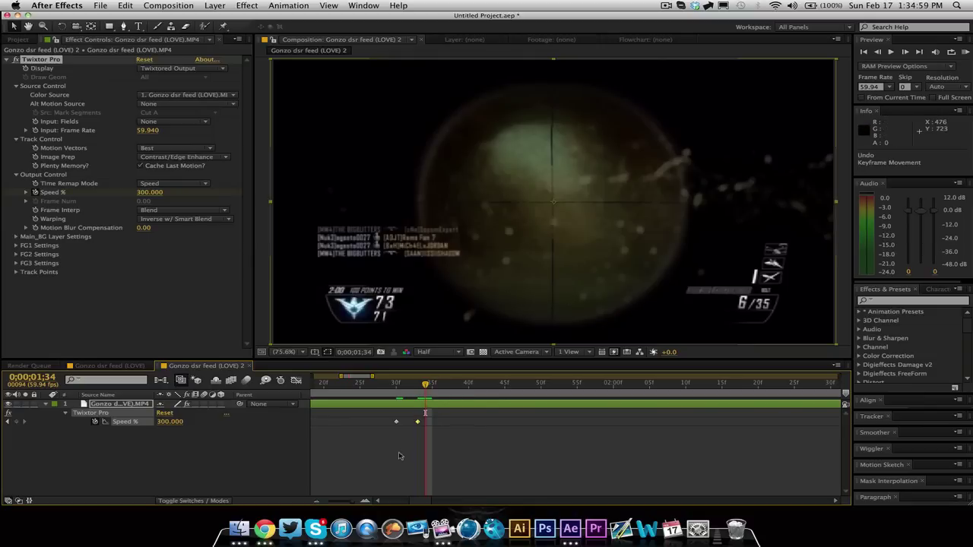
click(437, 408)
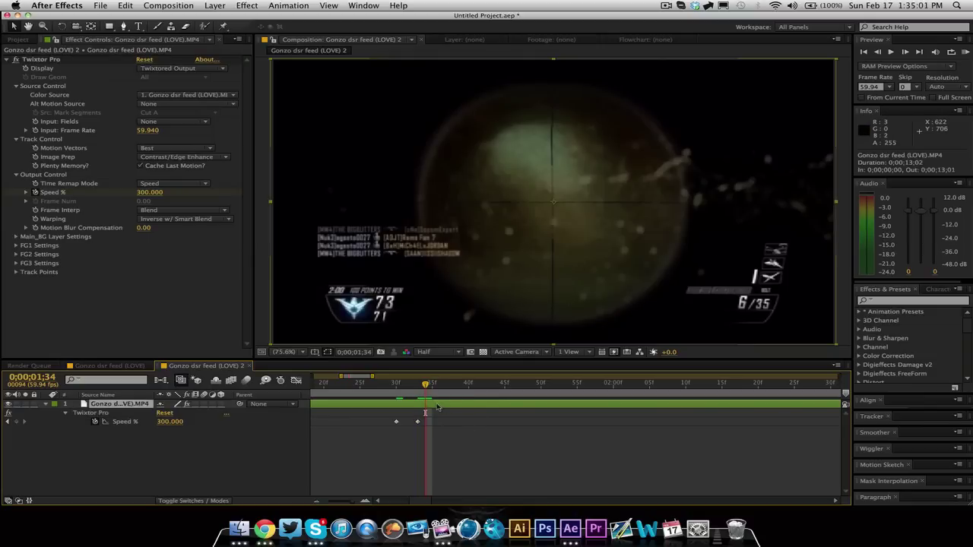
key(super+d)
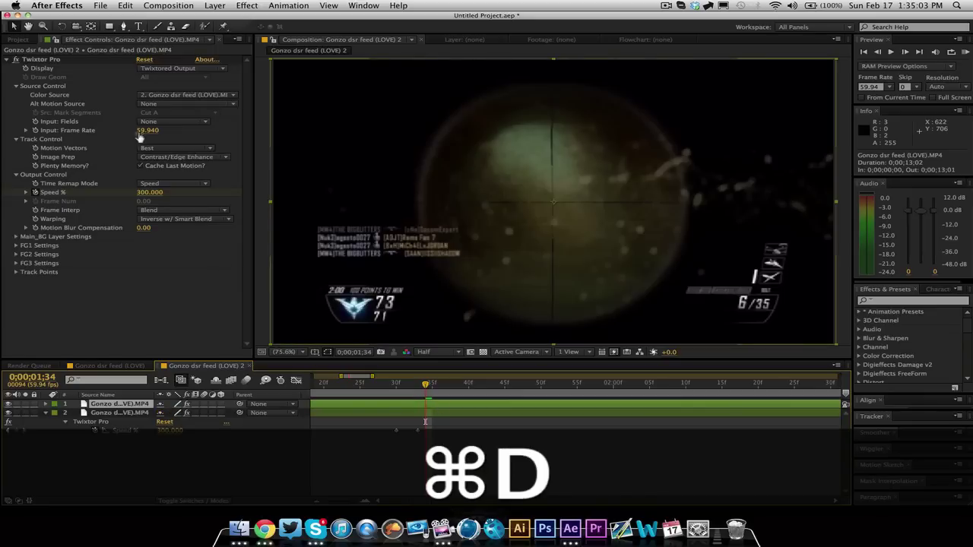
key(super+x)
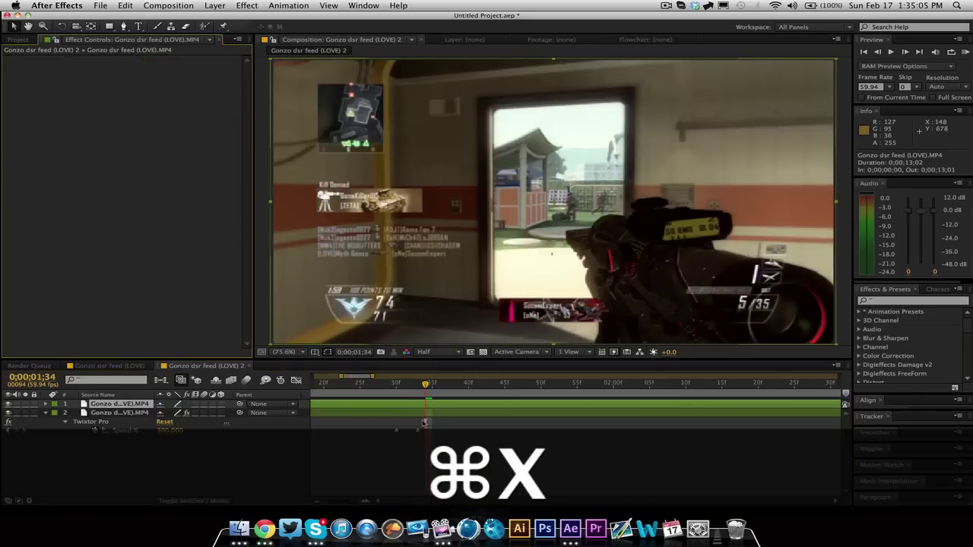
- Slide the duplicate one frame later and trim the Twixtor layer to end at the current frame
click(318, 501)
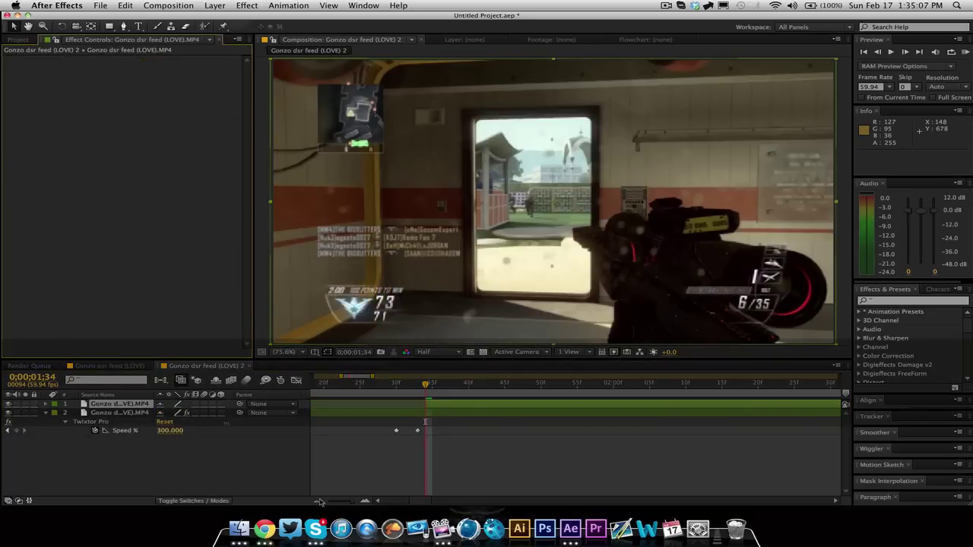
drag(564, 411, 558, 408)
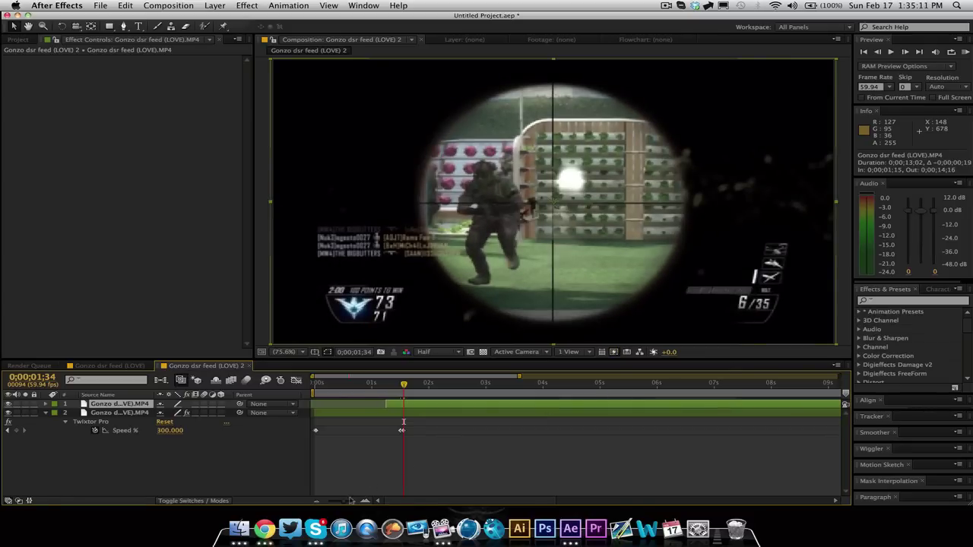
drag(351, 499, 362, 500)
drag(521, 407, 543, 406)
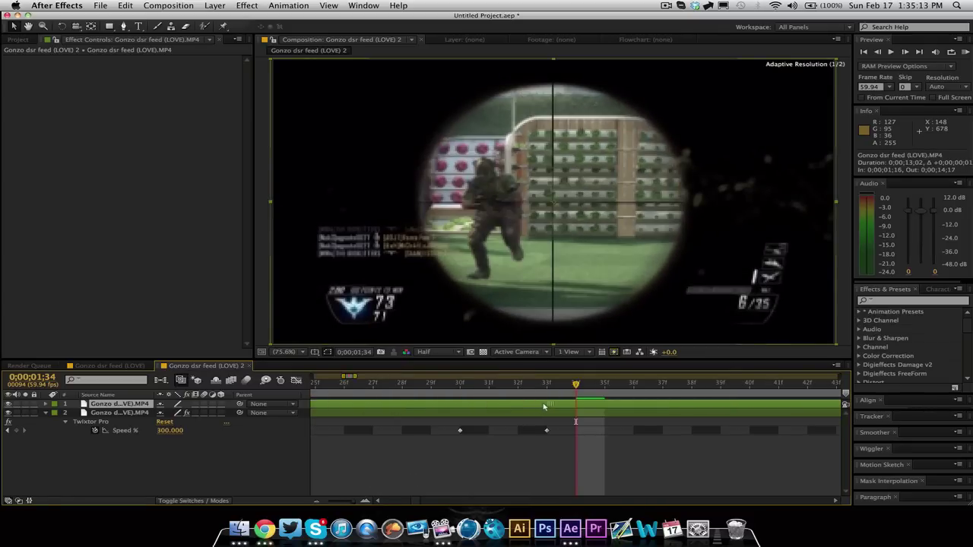
key(alt)
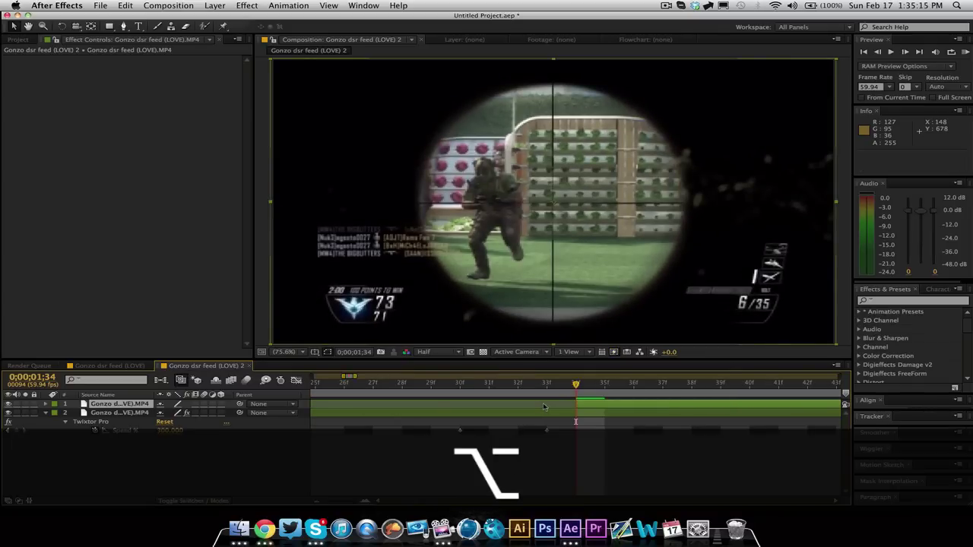
click(546, 413)
key(alt+bracketright)
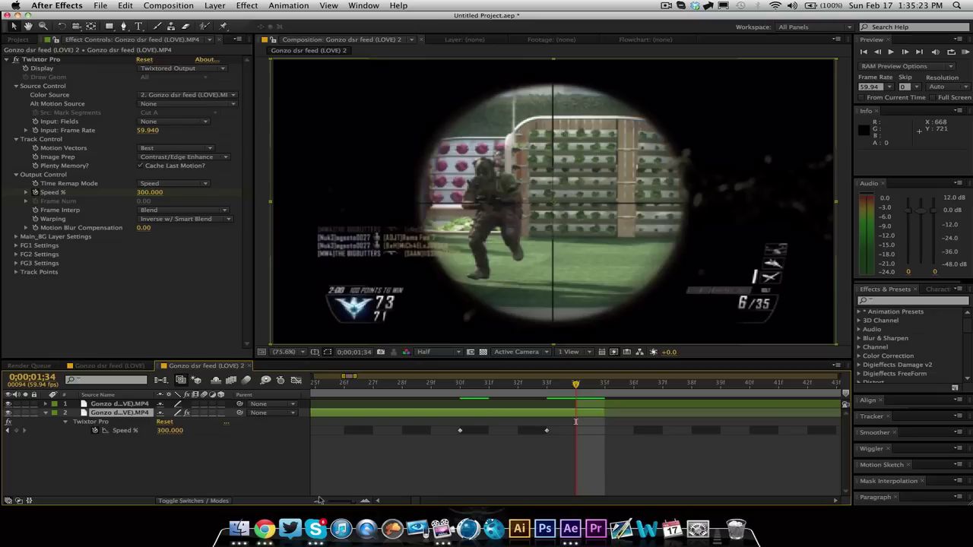
click(318, 501)
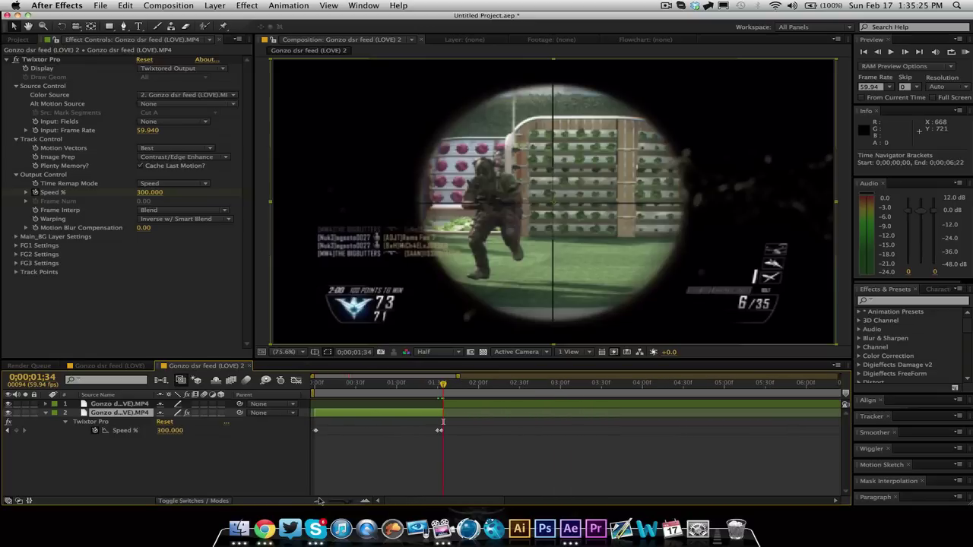
click(404, 386)
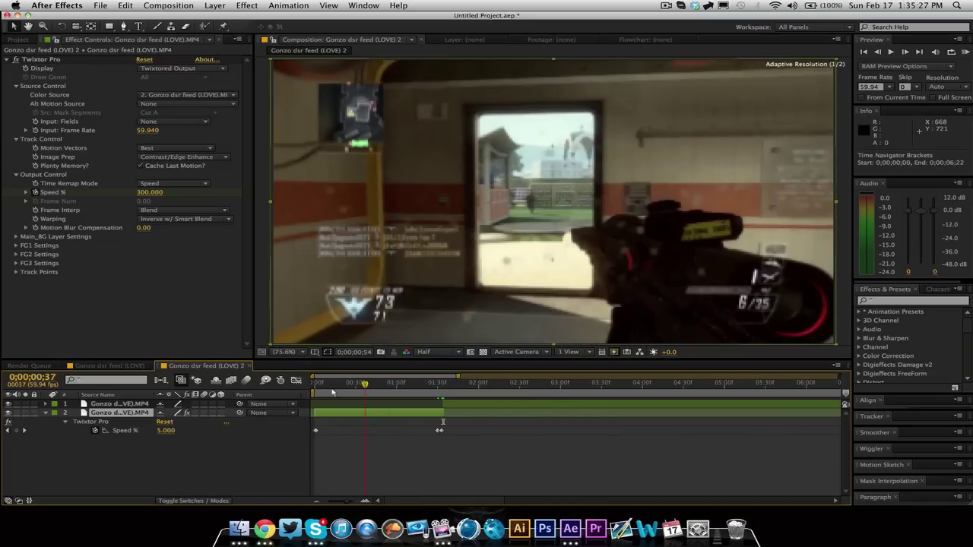
drag(388, 386, 386, 406)
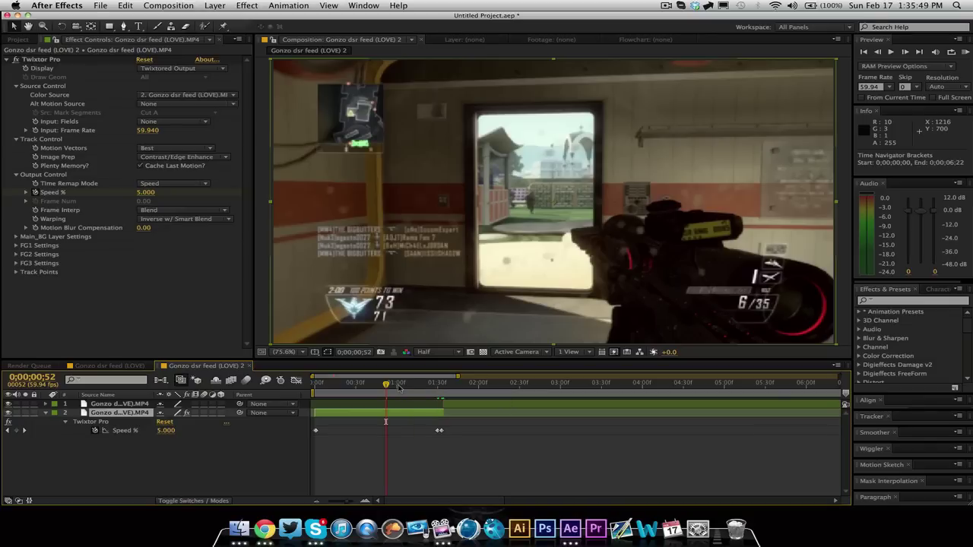
key(Page_Down)
drag(392, 401, 445, 415)
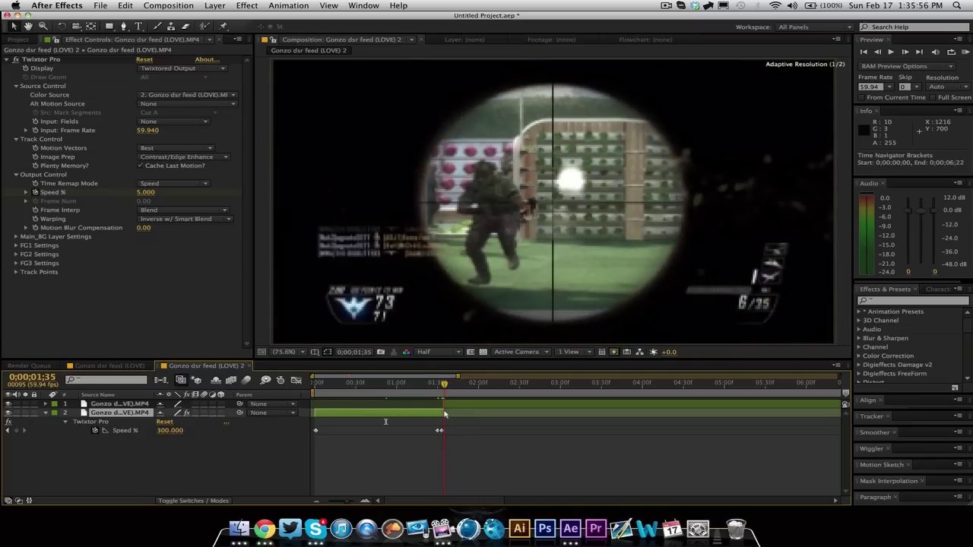
- Collapse the Twixtor layer, select the top layer at 1;46, and apply Twixtor Pro
click(46, 413)
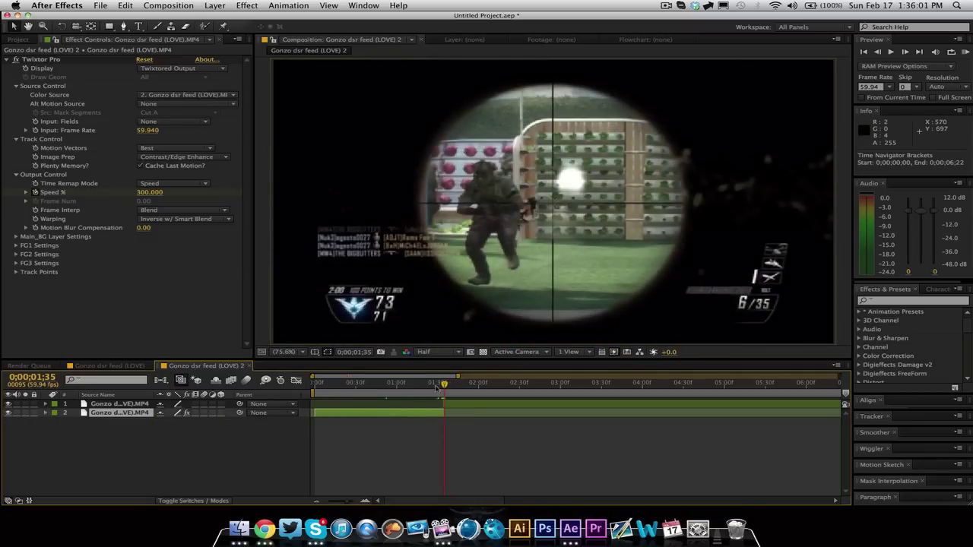
drag(444, 385, 459, 386)
click(469, 405)
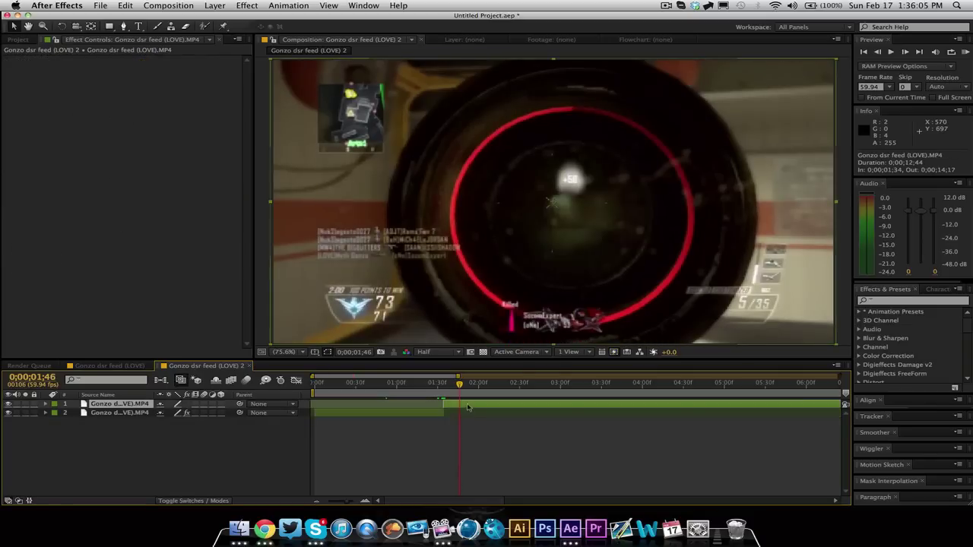
click(251, 6)
click(259, 28)
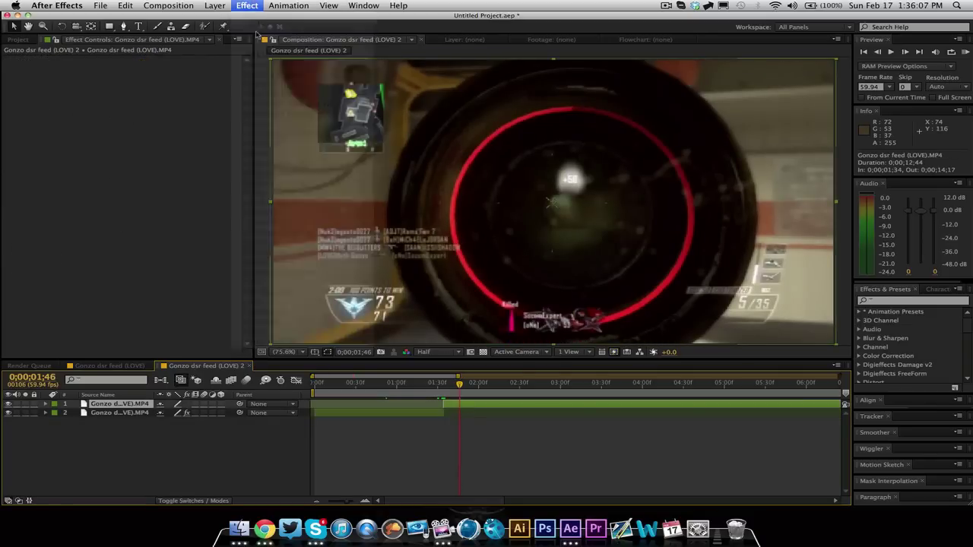
- Set input frame rate 59.94, Contrast/Edge Enhance image prep, and Inverse w/ Smart Blend warping
click(149, 130)
text(59.94)
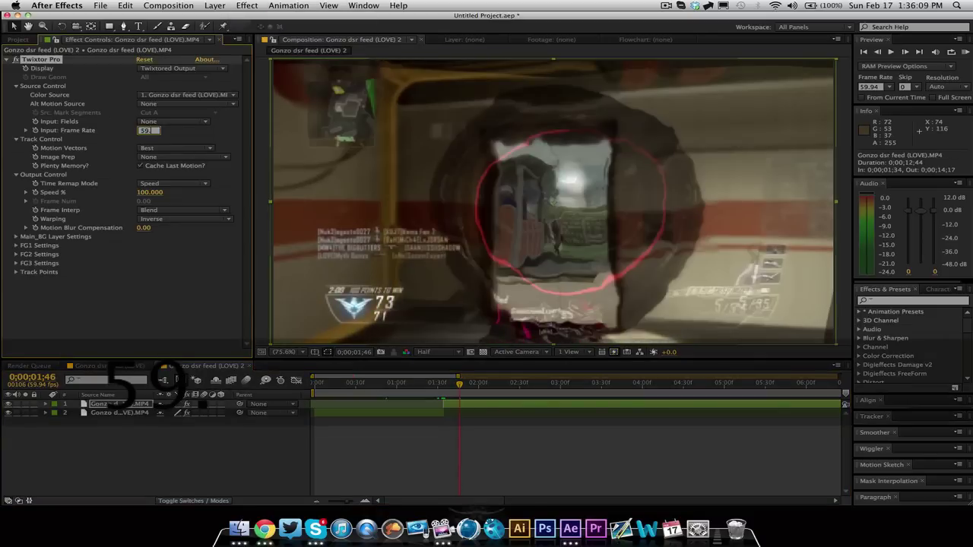
click(171, 156)
click(176, 175)
click(180, 219)
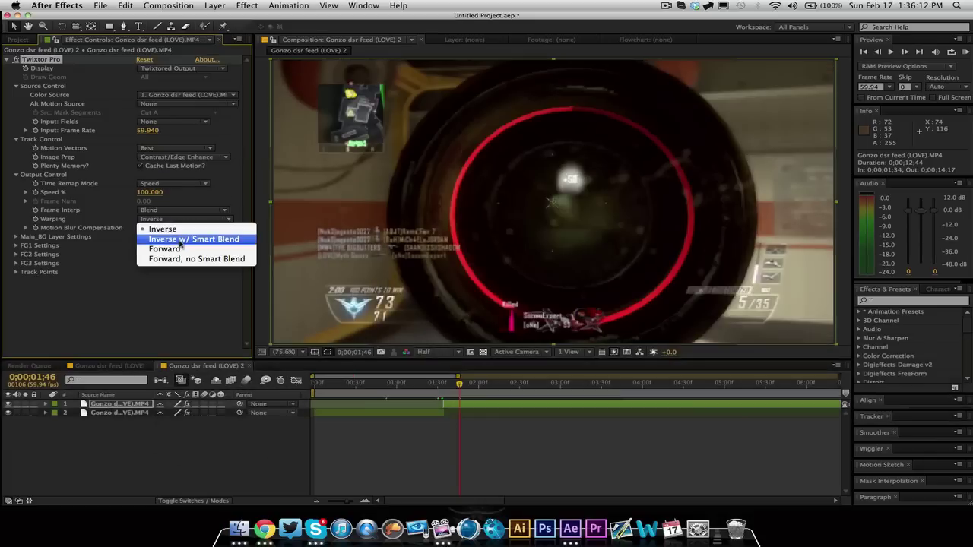
click(176, 239)
click(15, 236)
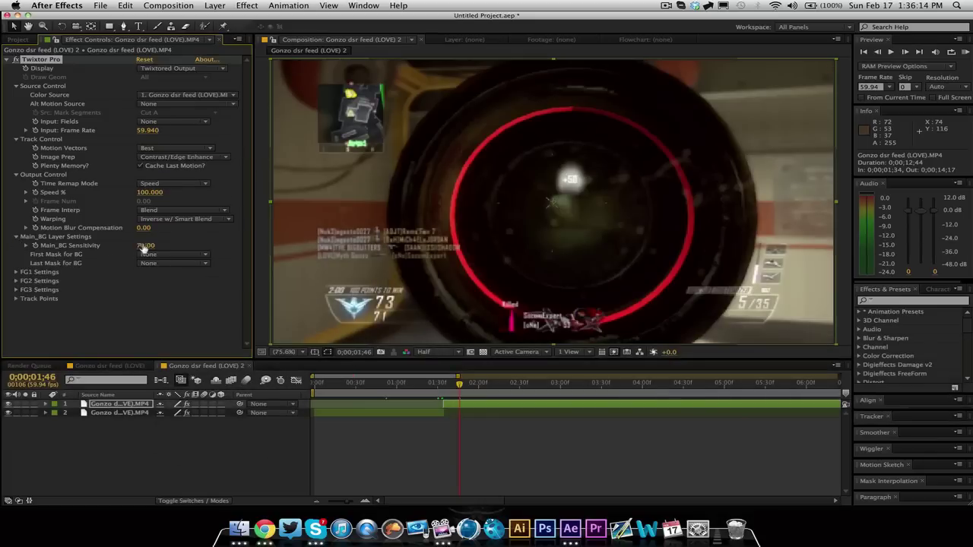
click(16, 236)
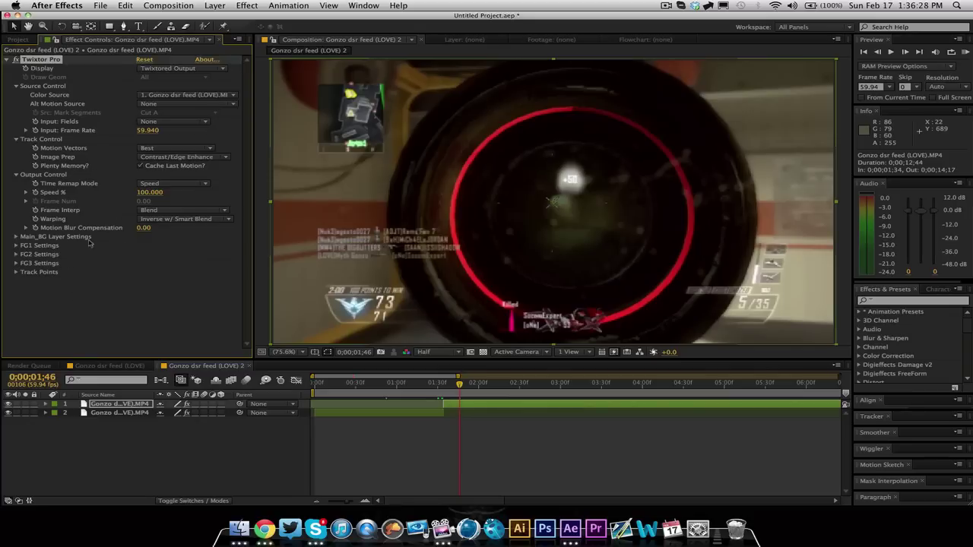
- Keyframe Speed % at 1;46, then set Speed to 5 at 0;00;01;47
click(35, 193)
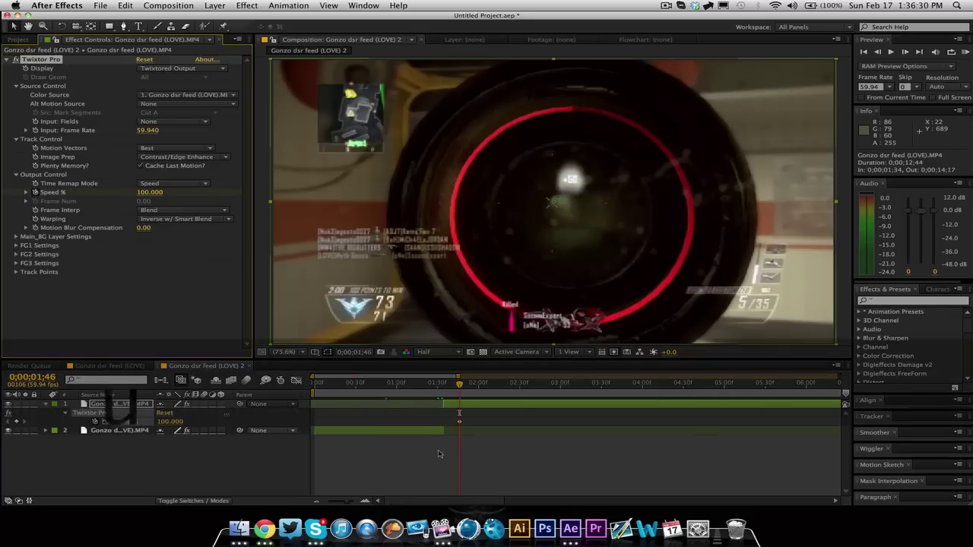
click(364, 500)
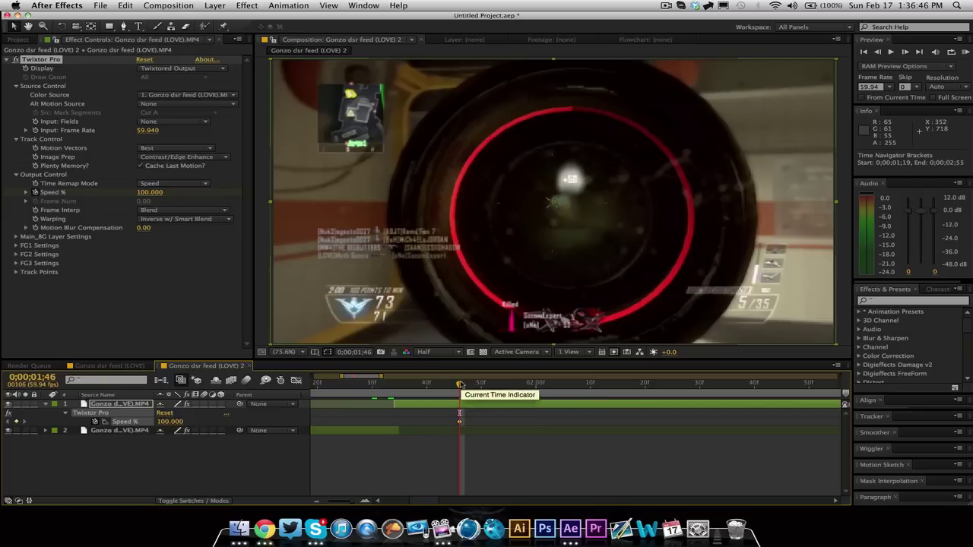
drag(459, 386, 464, 385)
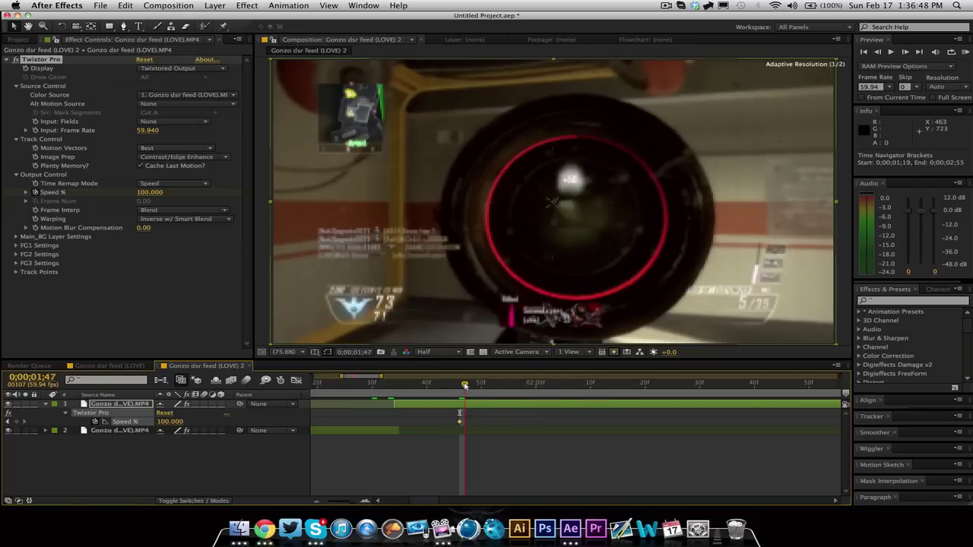
click(142, 194)
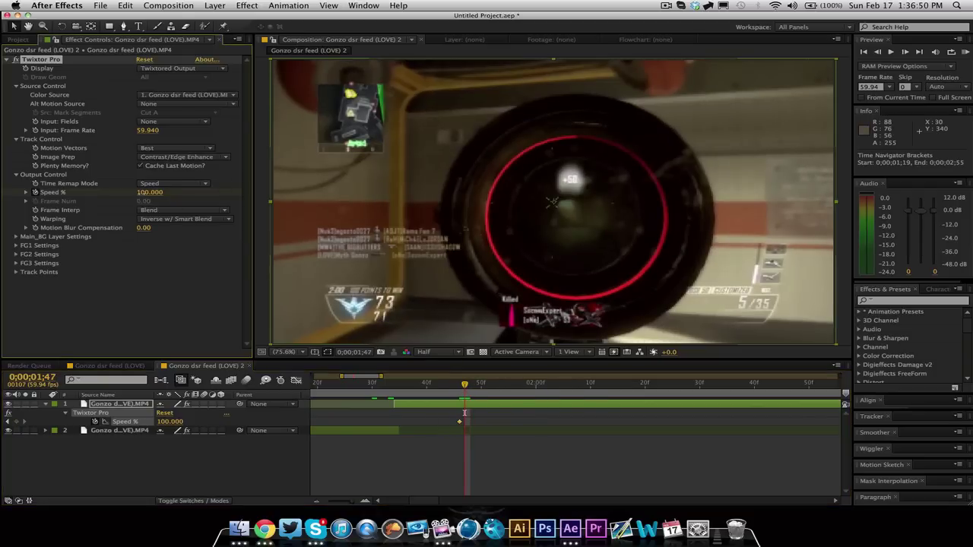
text(5)
key(Return)
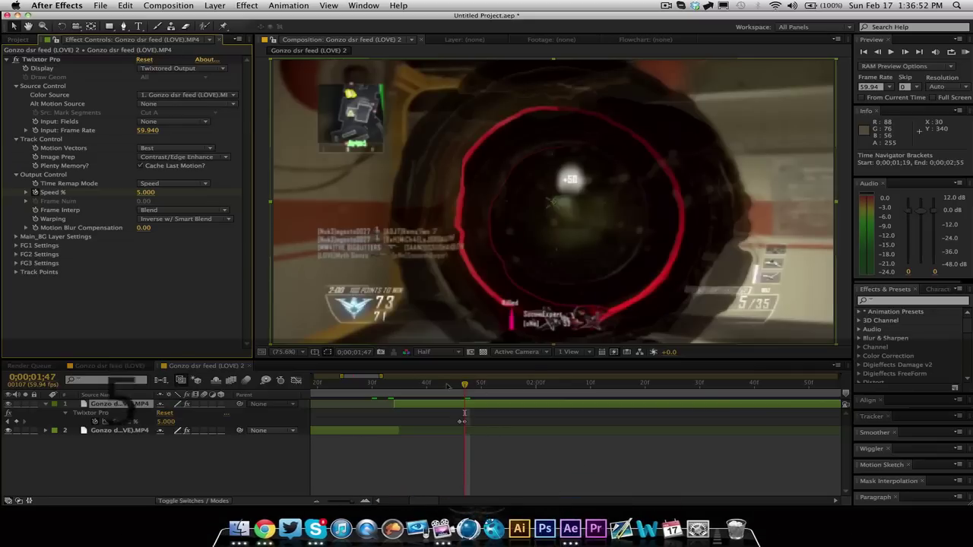
- Scrub and play back the slowed section, then look for the next scope shot
drag(465, 385, 487, 389)
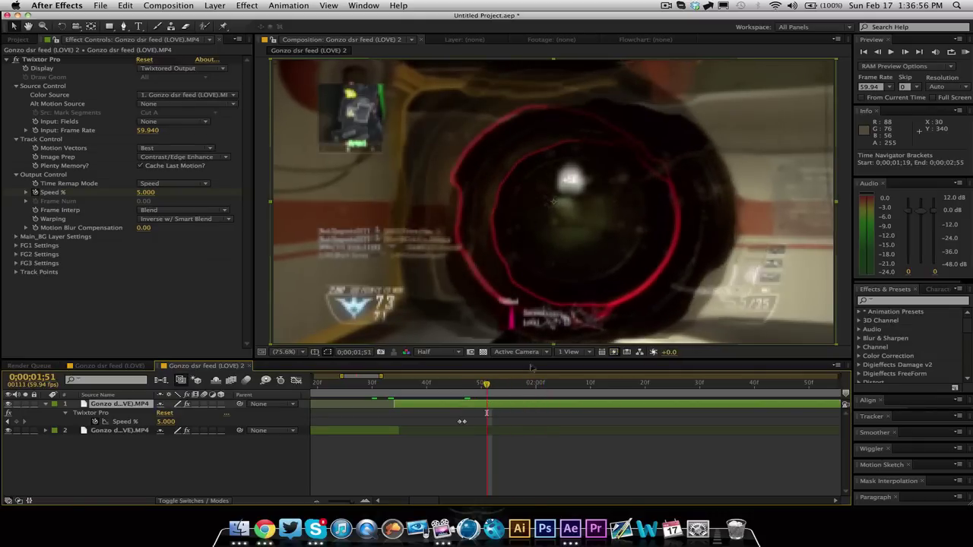
click(439, 353)
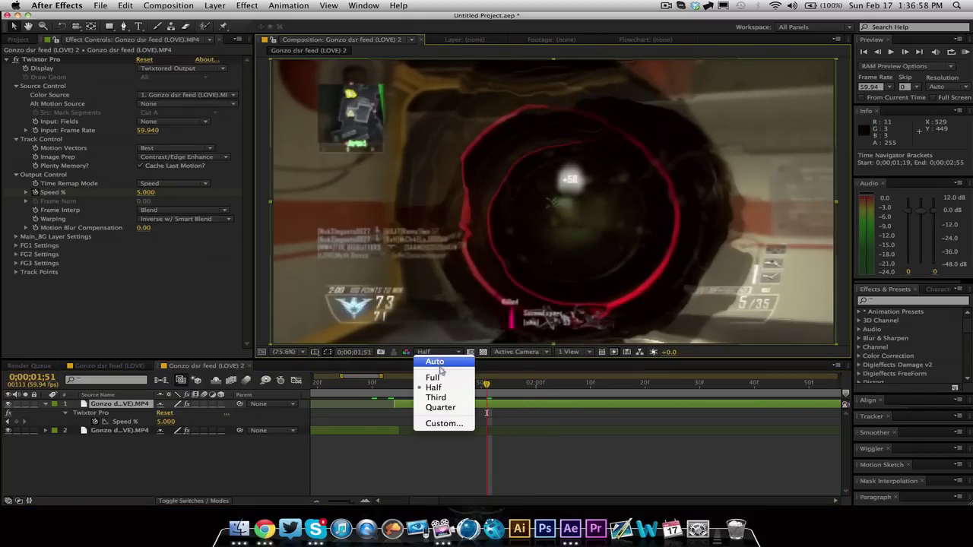
click(442, 360)
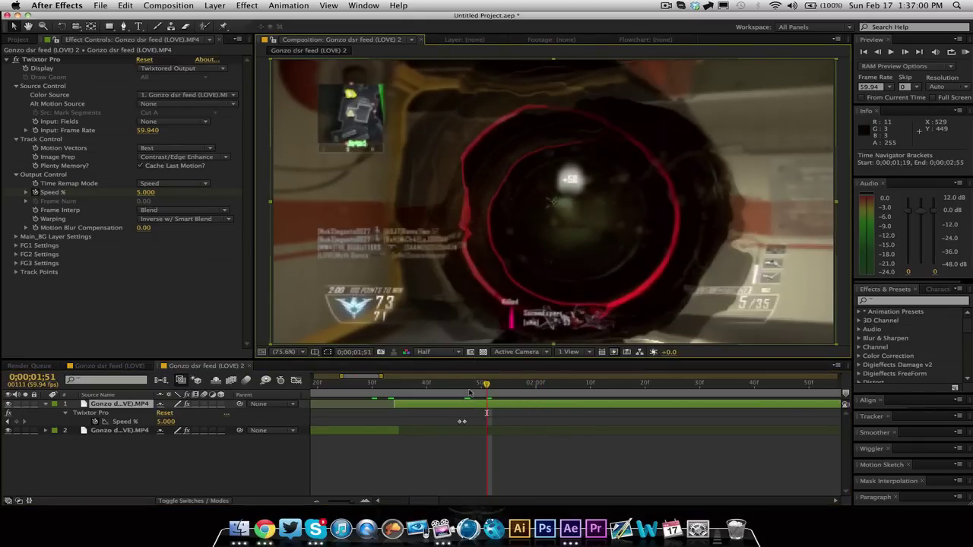
drag(472, 393, 770, 395)
key(space)
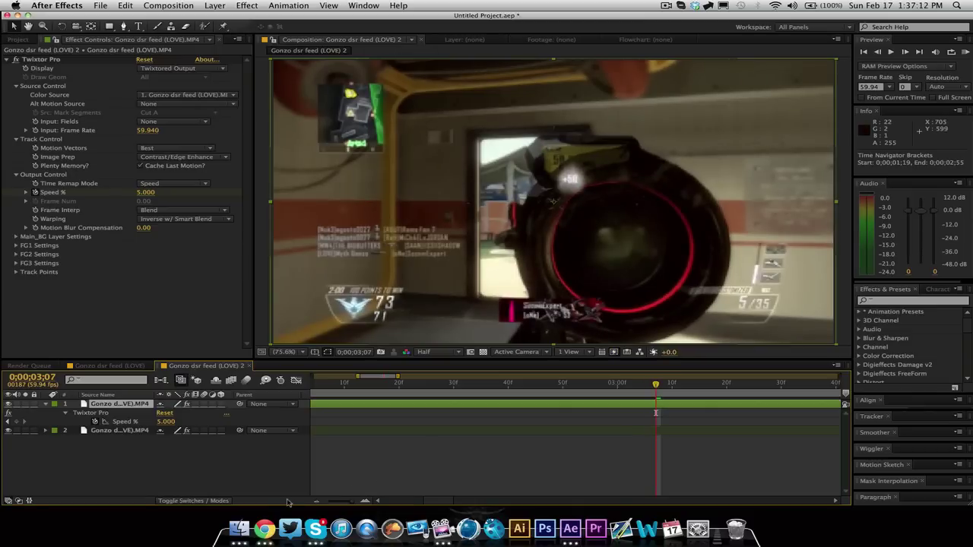
click(318, 504)
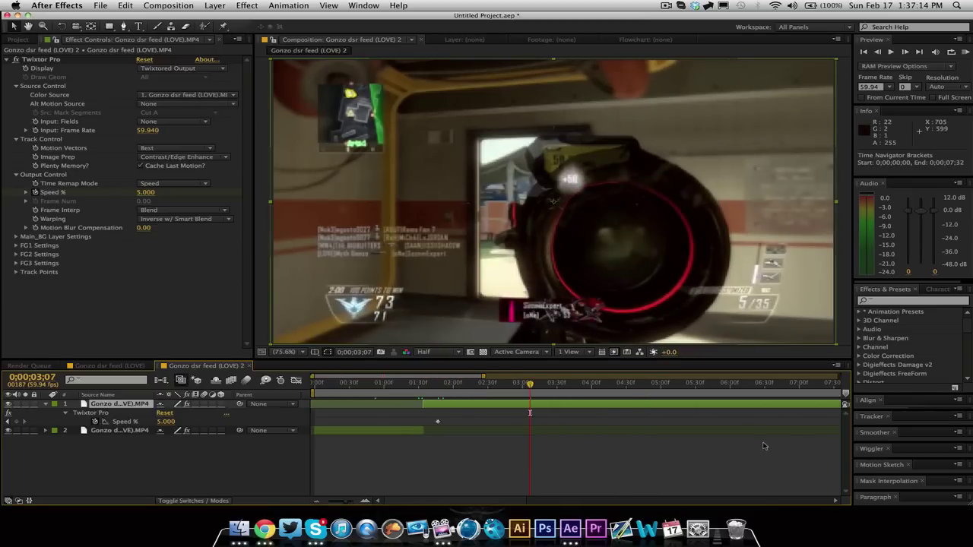
drag(530, 386, 431, 412)
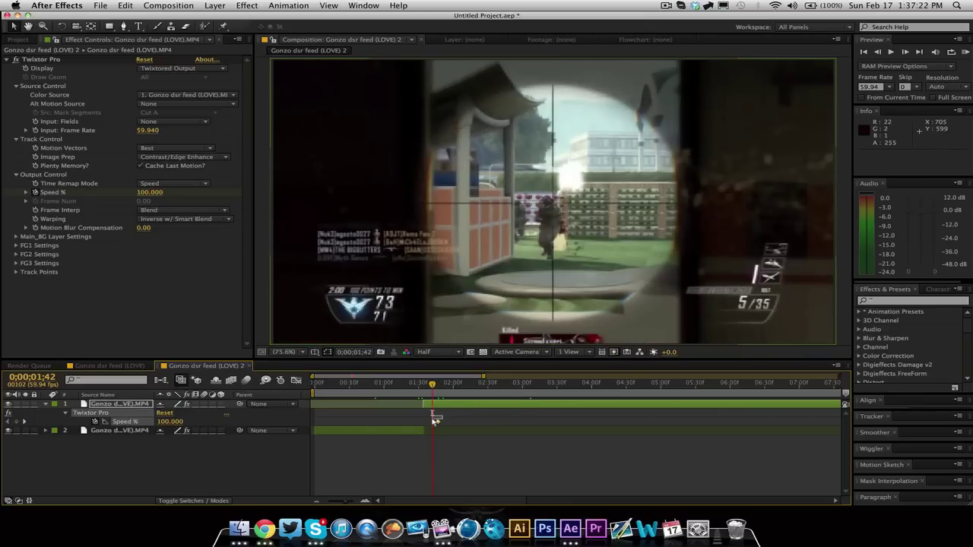
- Paste the Speed keyframes at 0;00;01;53 and add a 5% Speed keyframe a few frames later
key(super+x)
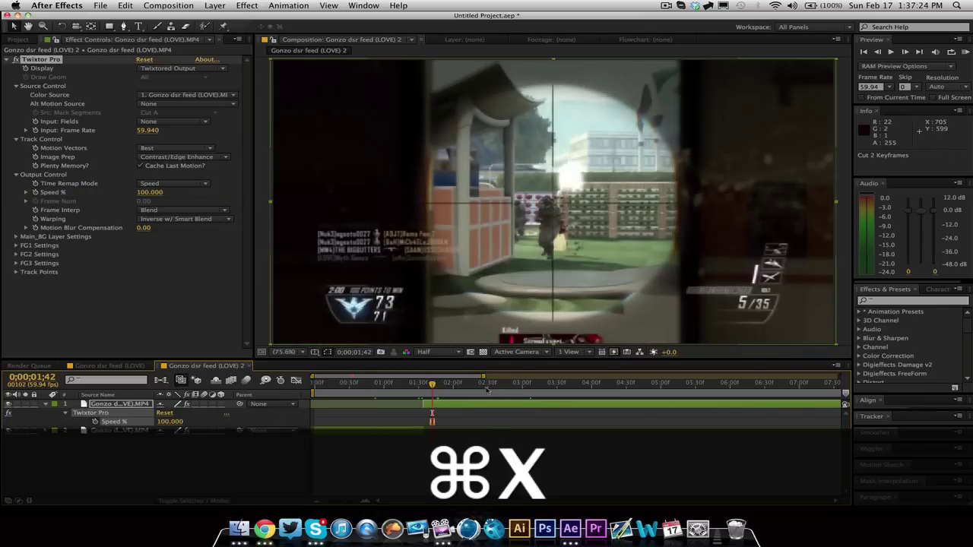
drag(434, 388, 446, 389)
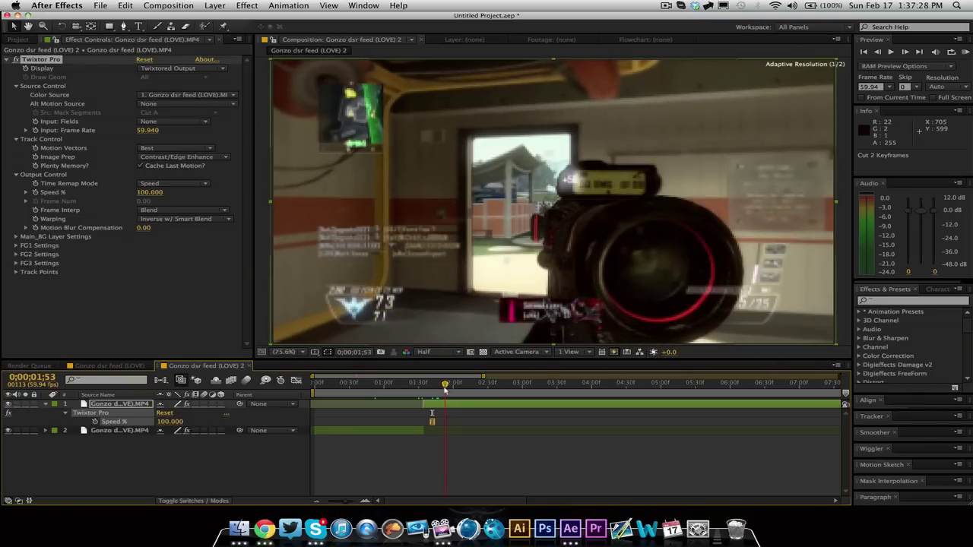
key(super+v)
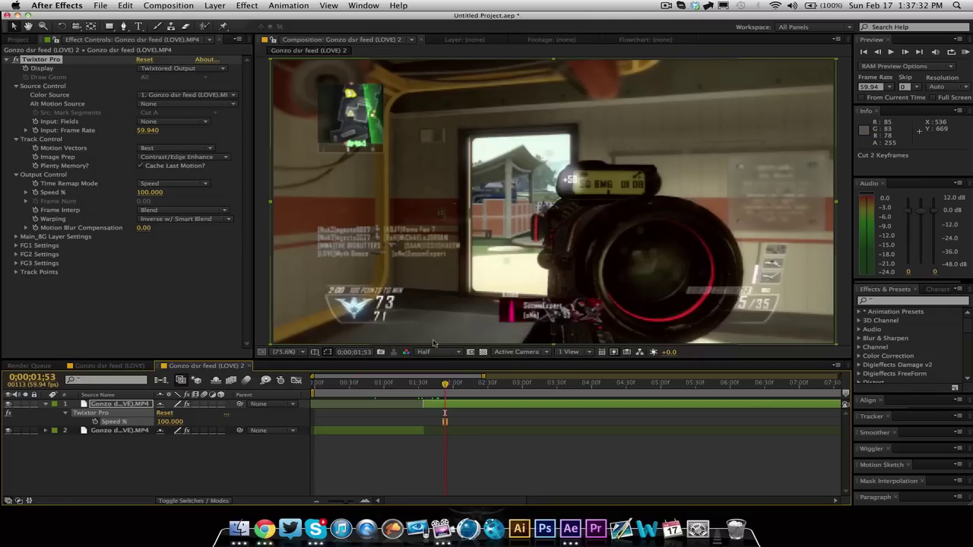
click(95, 422)
mouse_move(450, 386)
mouse_down()
mouse_move(463, 387)
mouse_move(454, 388)
mouse_up()
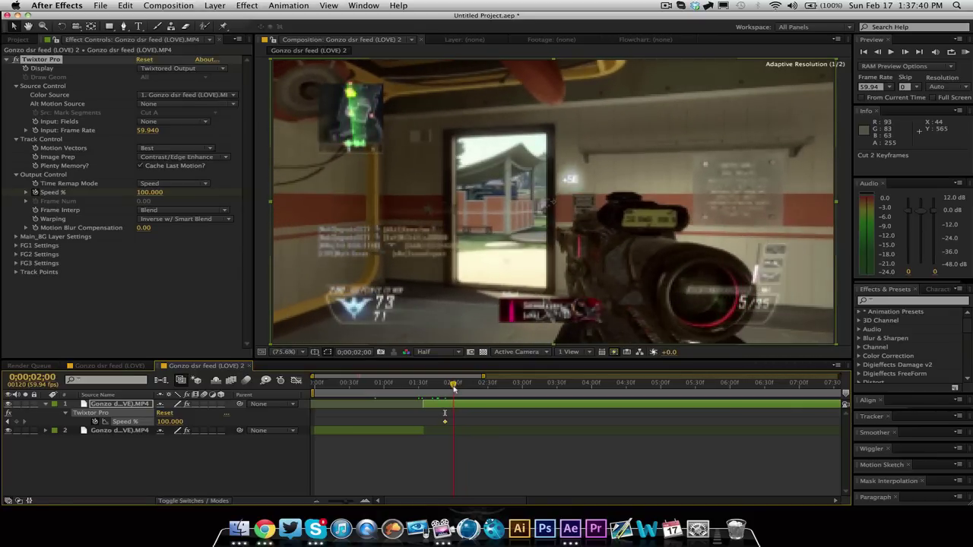
click(170, 422)
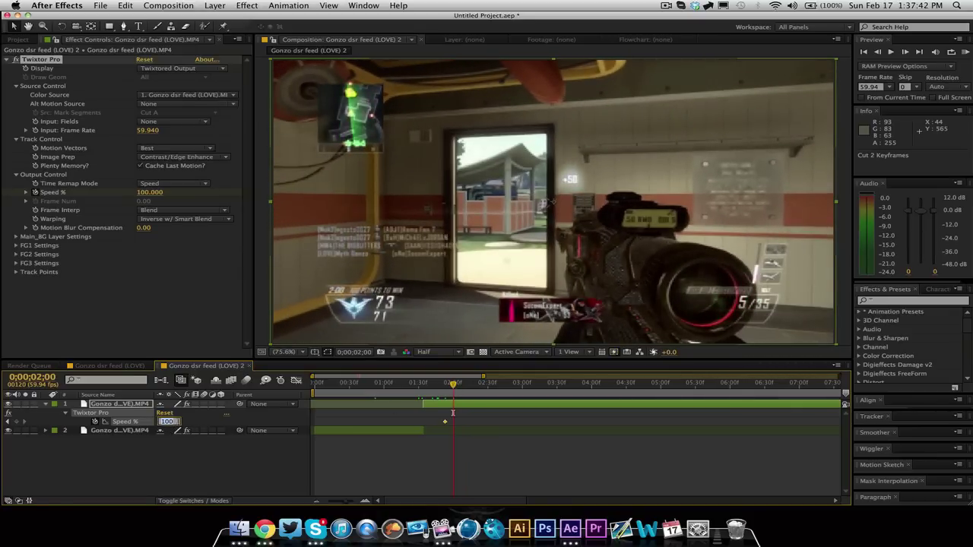
text(5)
key(Return)
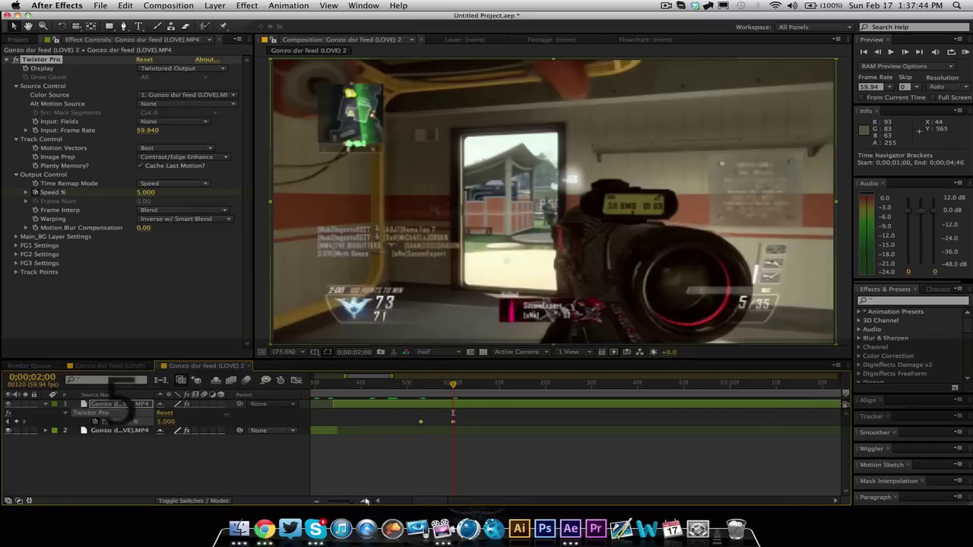
- Shift the 5% keyframe one frame later to 0;00;02;01 and step through the ramp
key(=)
click(420, 388)
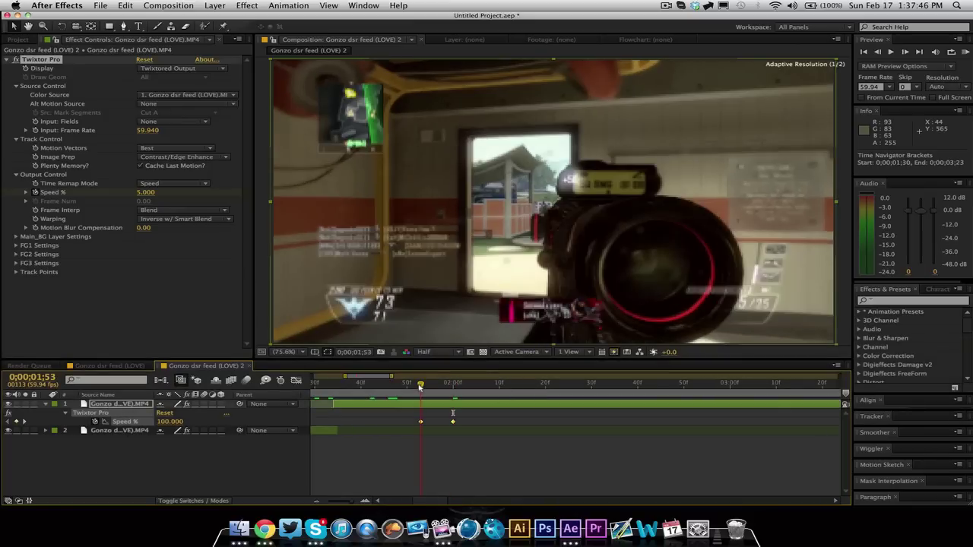
drag(421, 388, 477, 389)
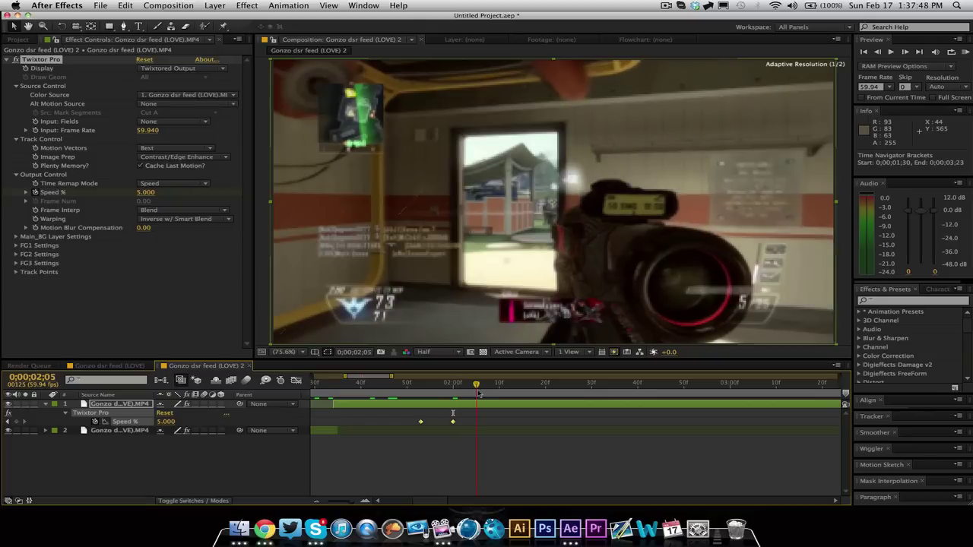
drag(453, 422, 458, 423)
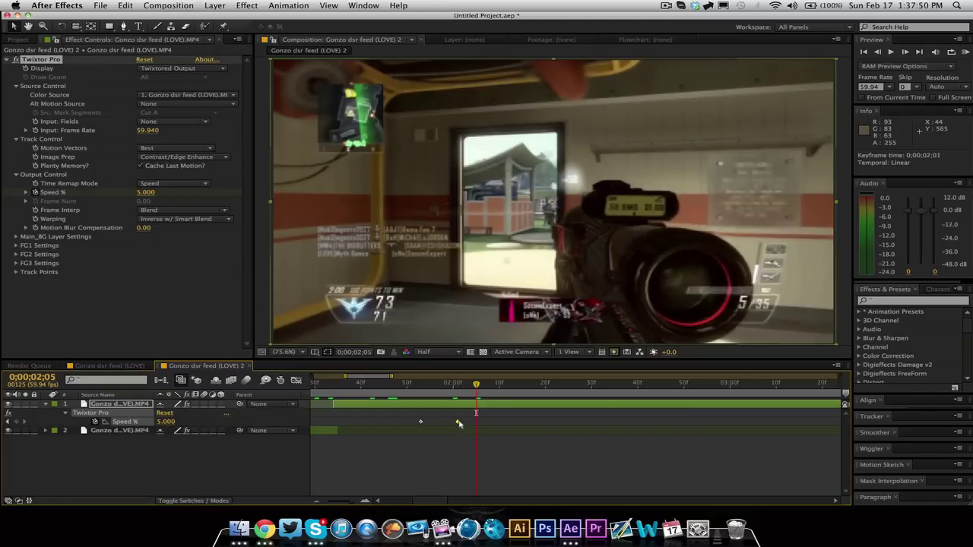
click(444, 385)
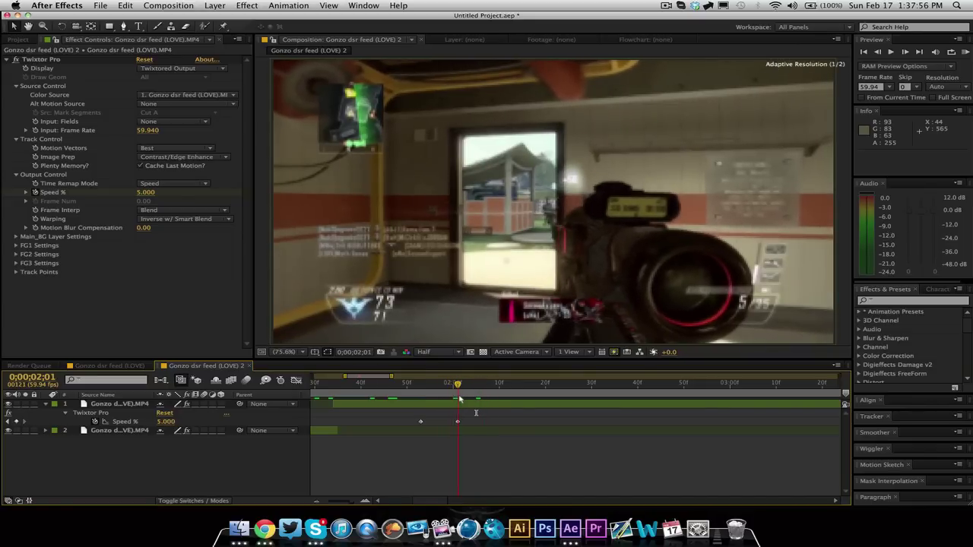
key(Page_Down)
key(Page_Up)
key(Page_Up)
key(Page_Up)
key(Page_Up)
key(Page_Up)
key(Page_Up)
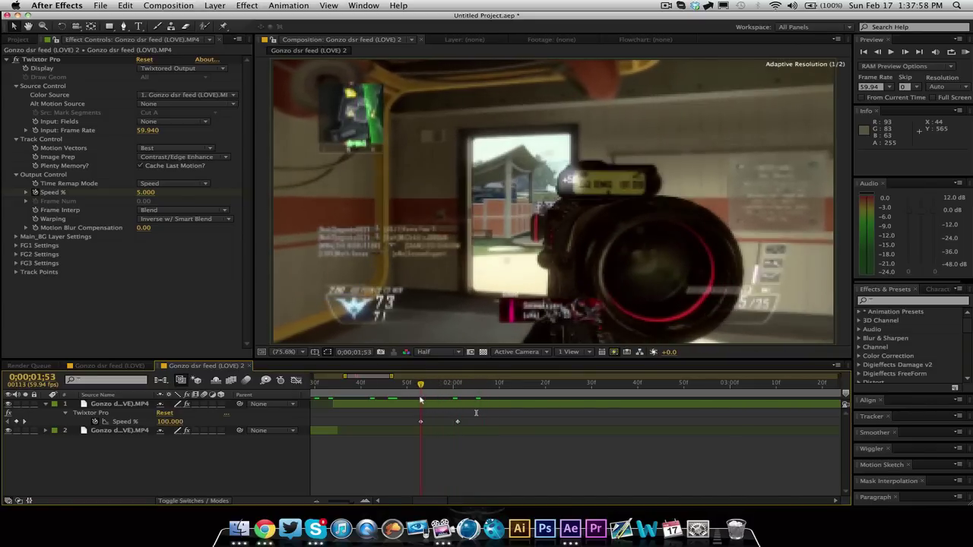
drag(421, 424, 438, 422)
click(430, 388)
key(Page_Down)
key(Page_Down)
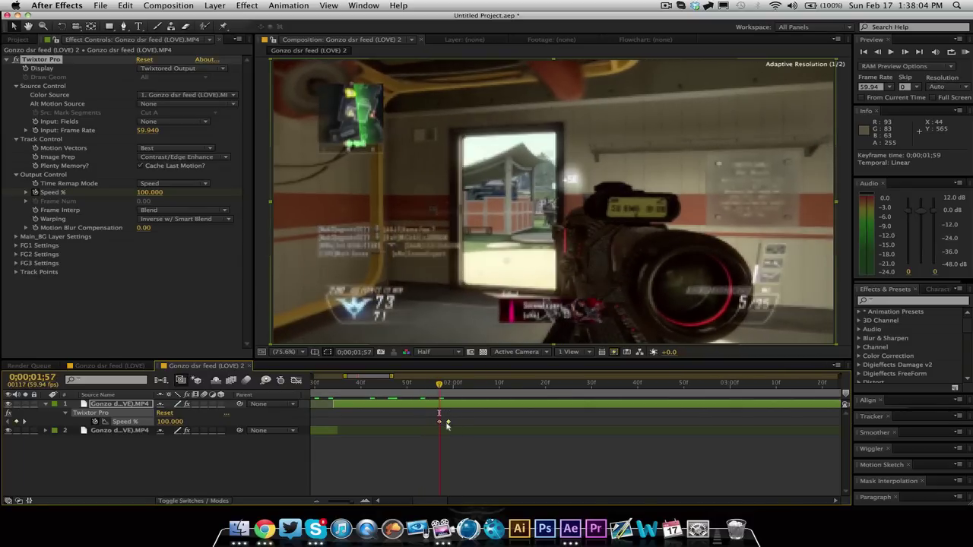
drag(439, 421, 442, 421)
mouse_move(439, 385)
mouse_down()
mouse_move(370, 387)
mouse_move(496, 389)
mouse_move(438, 395)
mouse_up()
key(super+z)
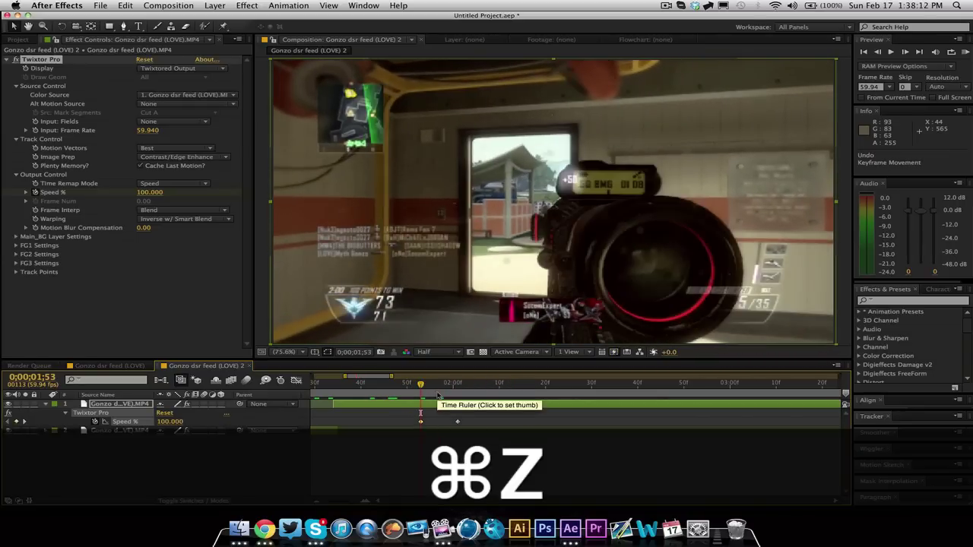
- End the work area at about 2.8 seconds and run a RAM Preview
click(319, 502)
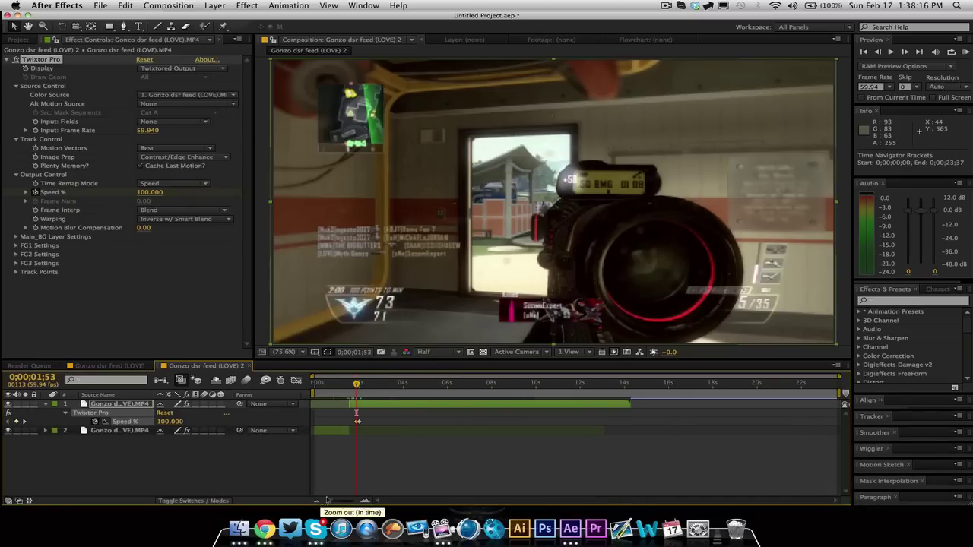
key(n)
drag(357, 393, 377, 393)
click(965, 52)
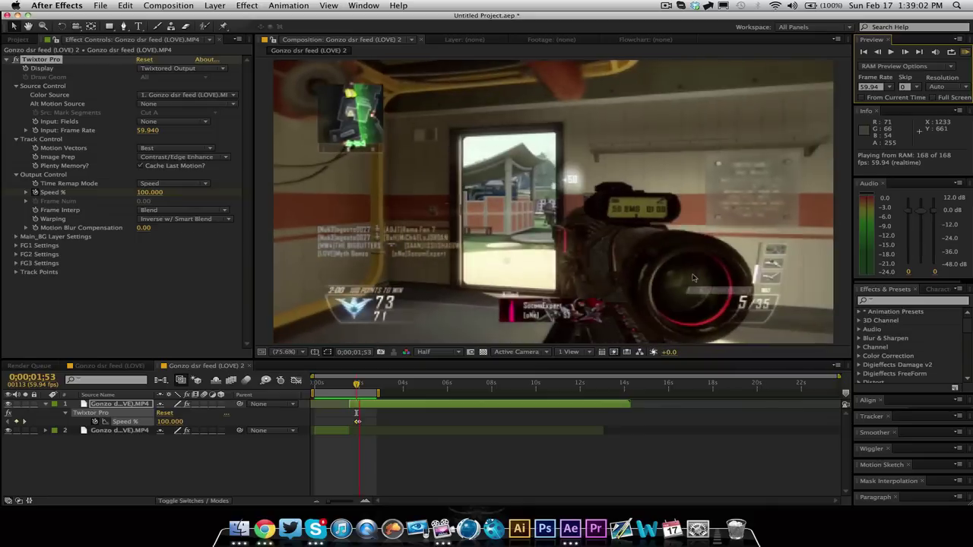
- Stop the preview, scrub through the slowed section, deselect the layer, and return to 0;00;01;04
click(391, 376)
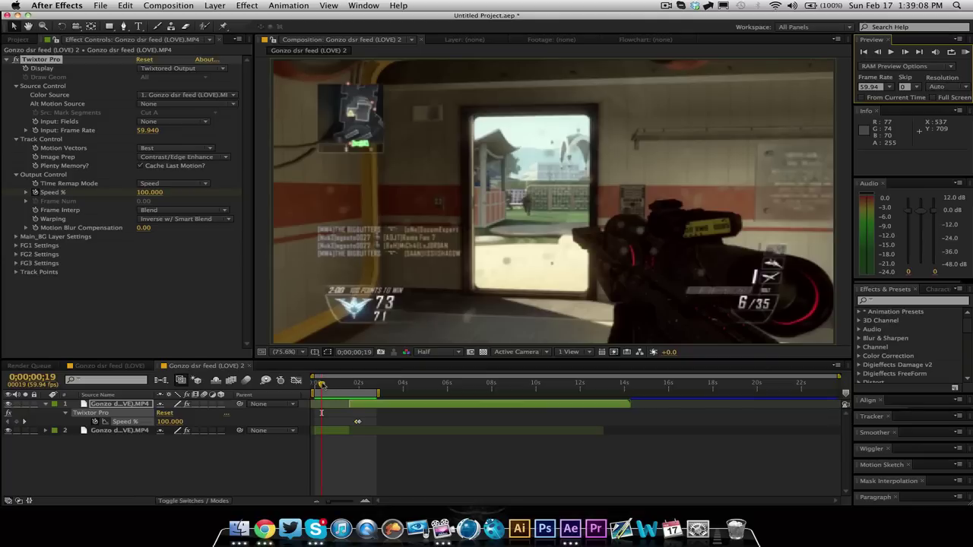
drag(320, 385, 371, 394)
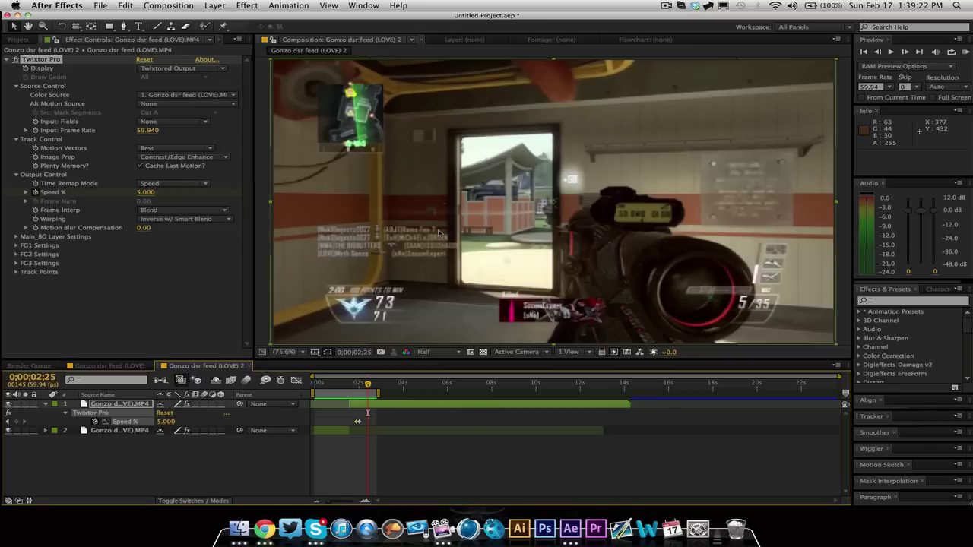
click(276, 475)
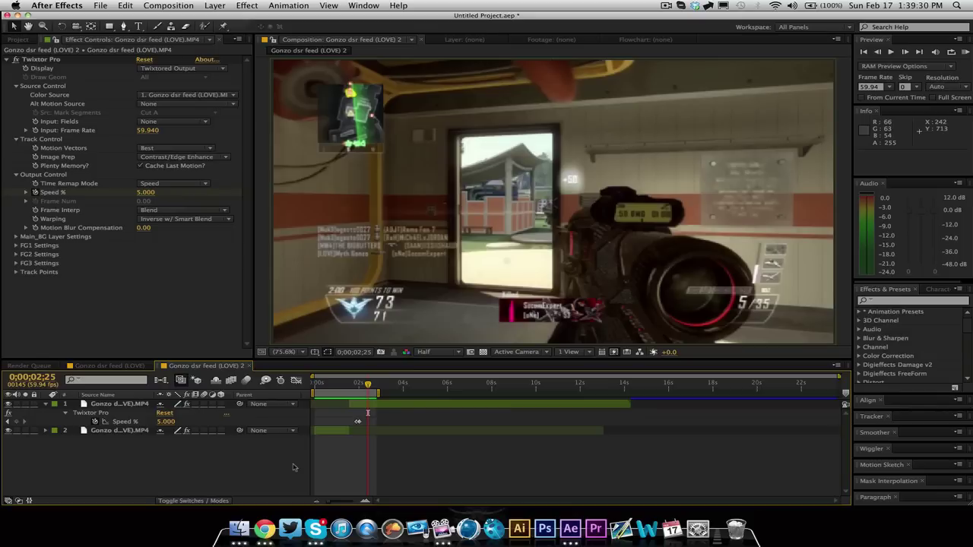
drag(357, 382, 382, 400)
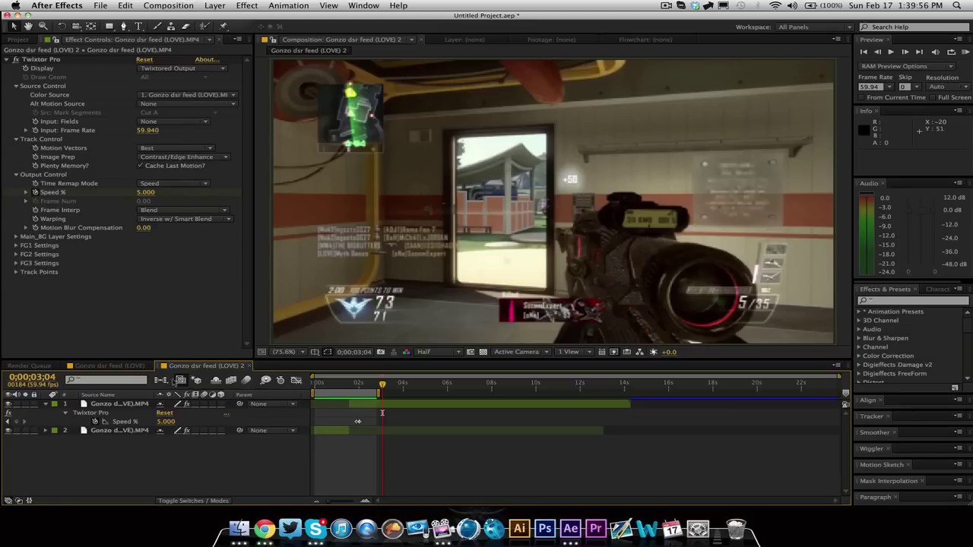
click(319, 385)
key(space)
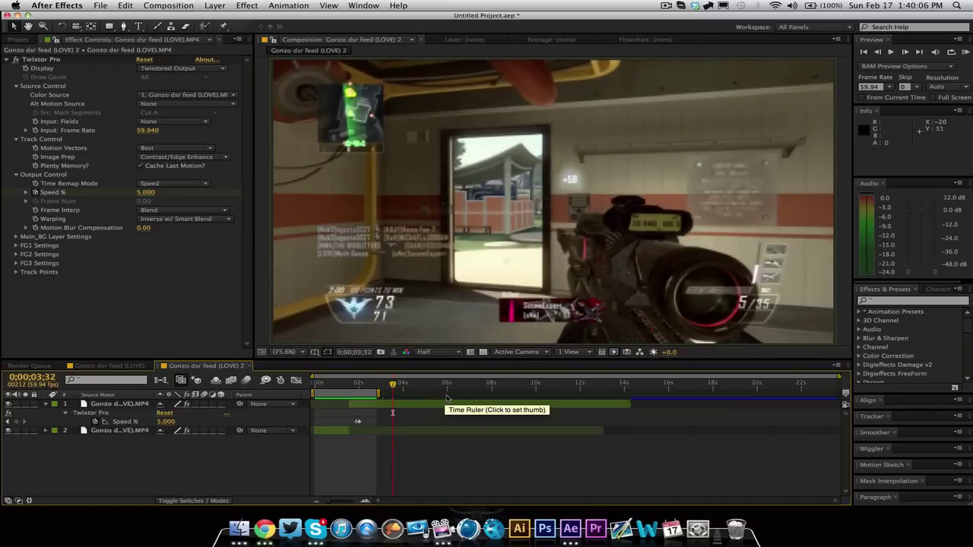
click(348, 389)
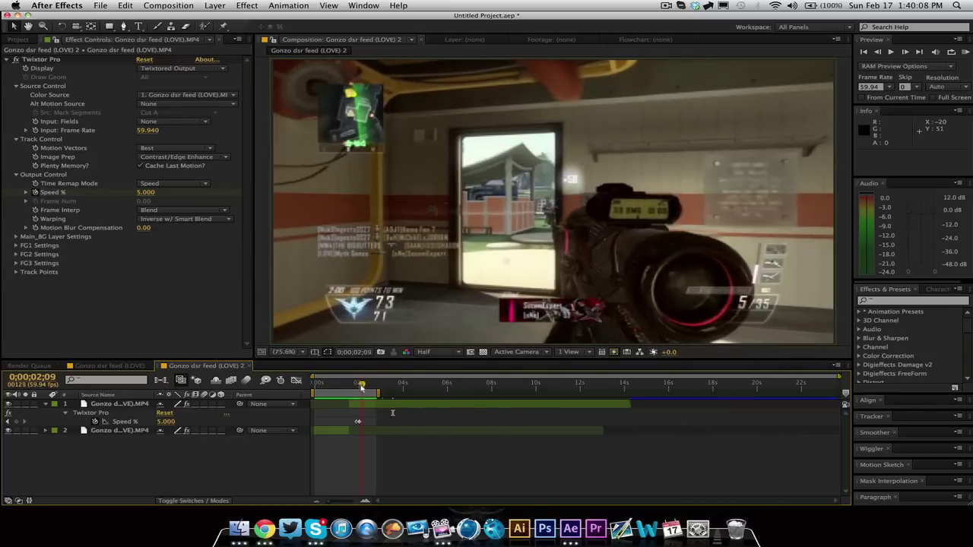
drag(347, 389, 380, 394)
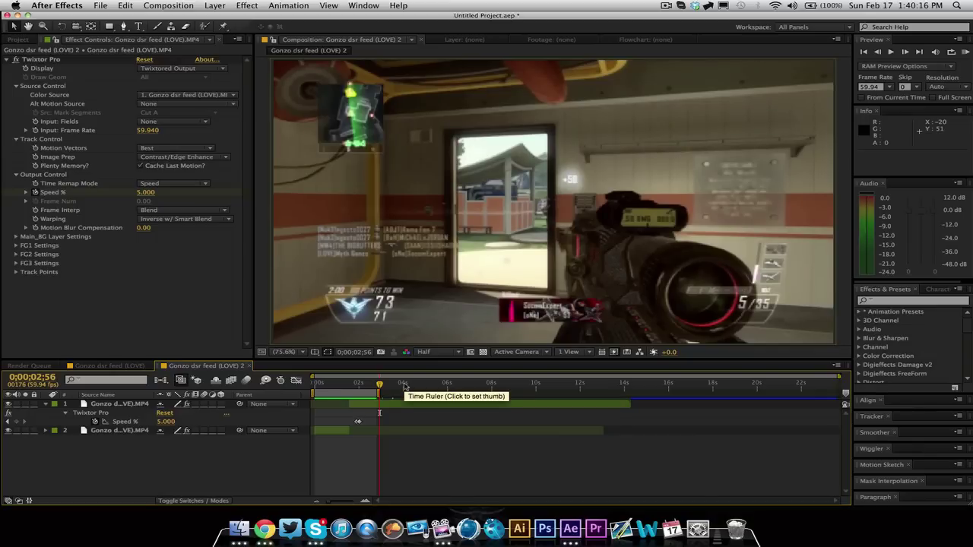
key(Home)
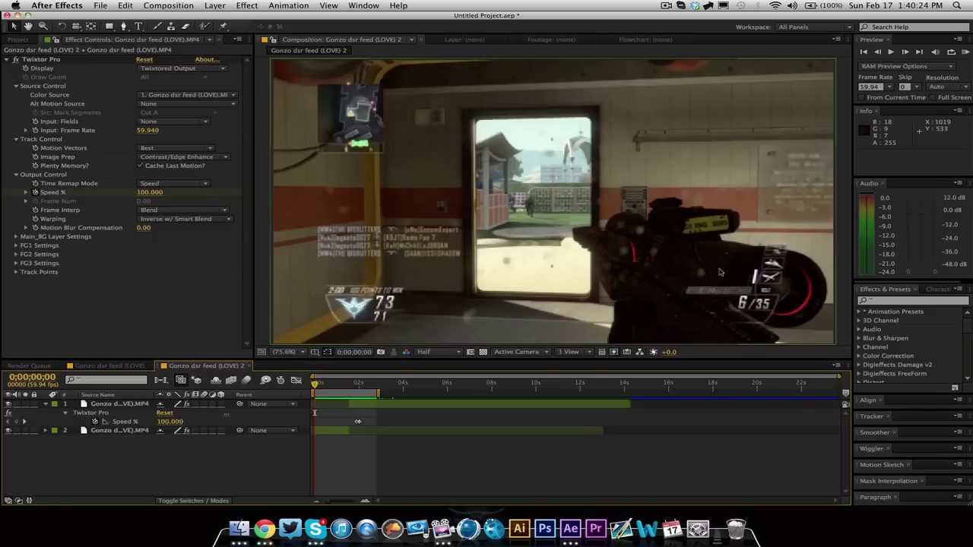
- Duplicate the top gameplay layer and cut Twixtor Pro from the copy's Effect Controls
click(385, 405)
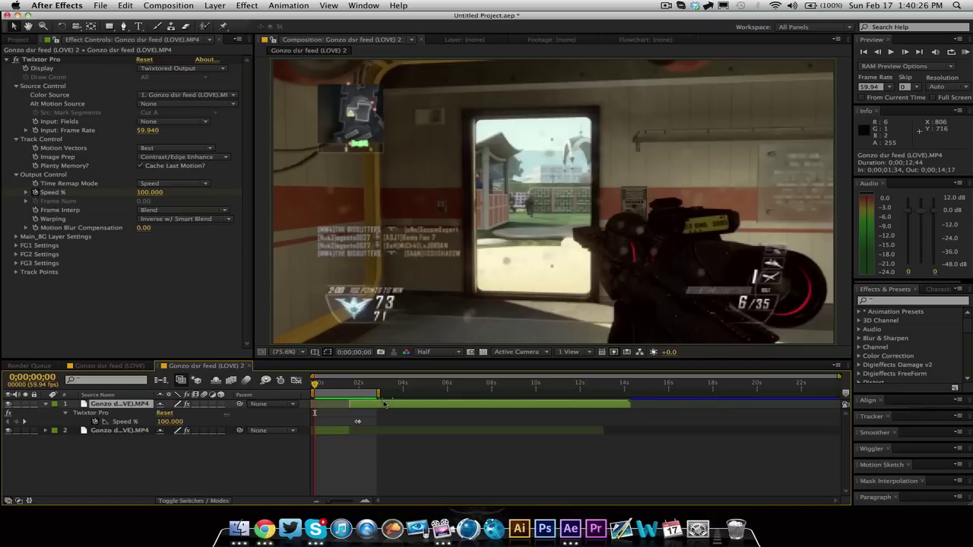
key(super+d)
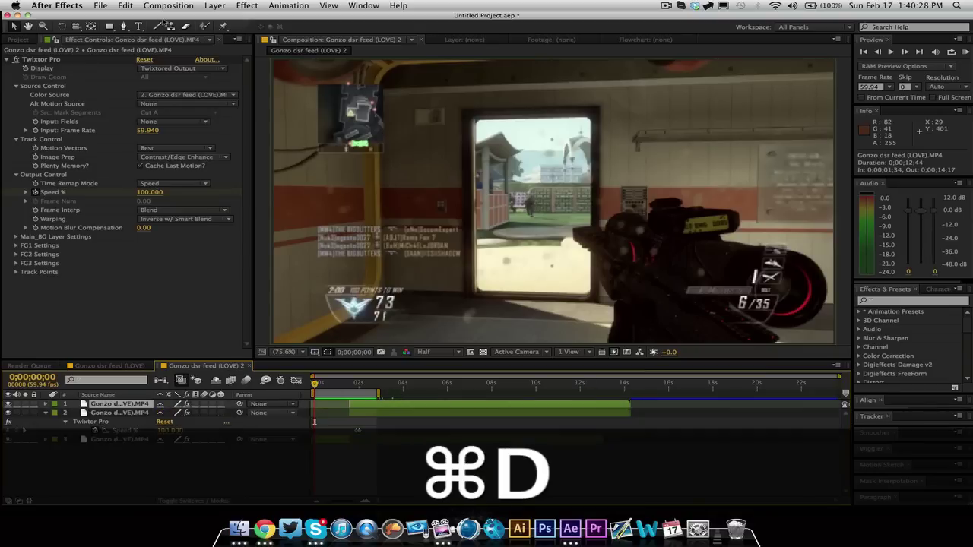
click(37, 60)
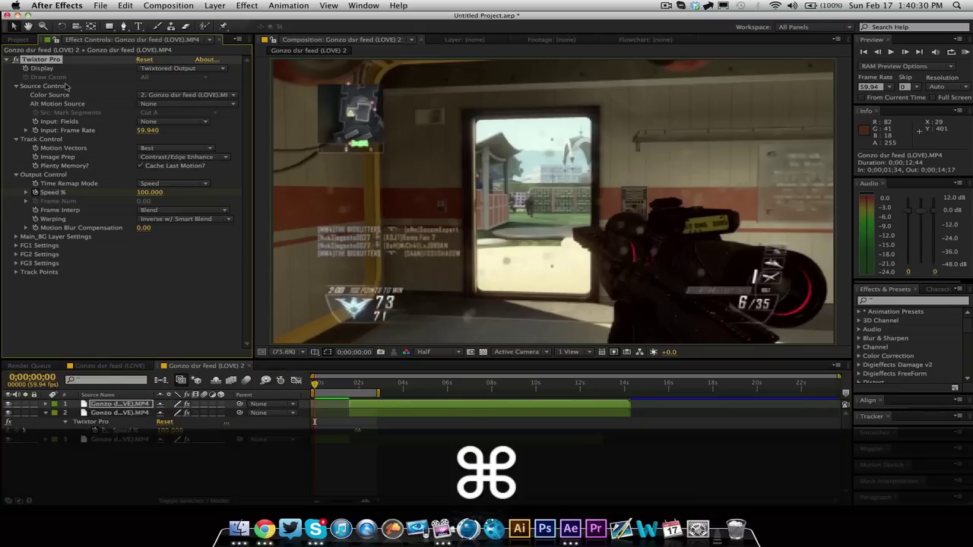
key(super+x)
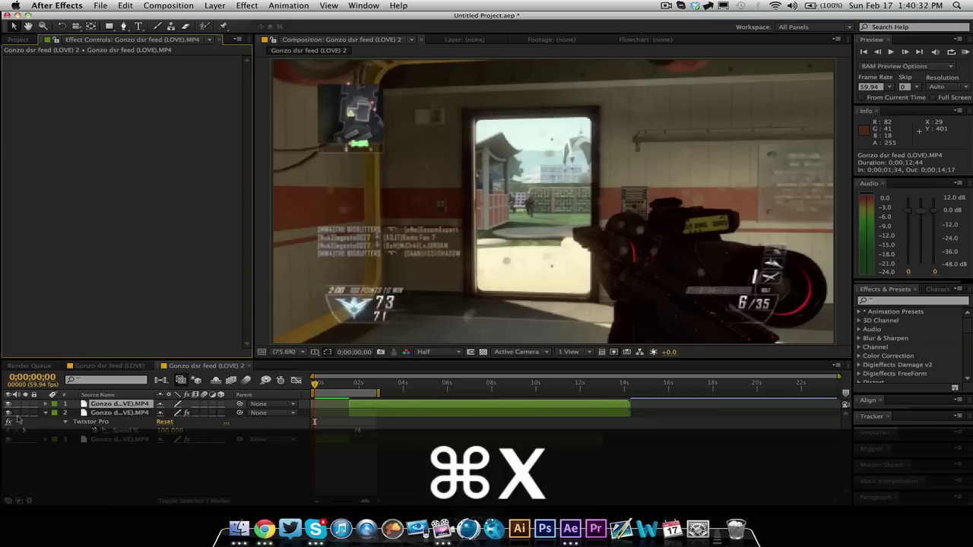
- Play and scrub through the scope shot to review the footage
click(393, 386)
key(space)
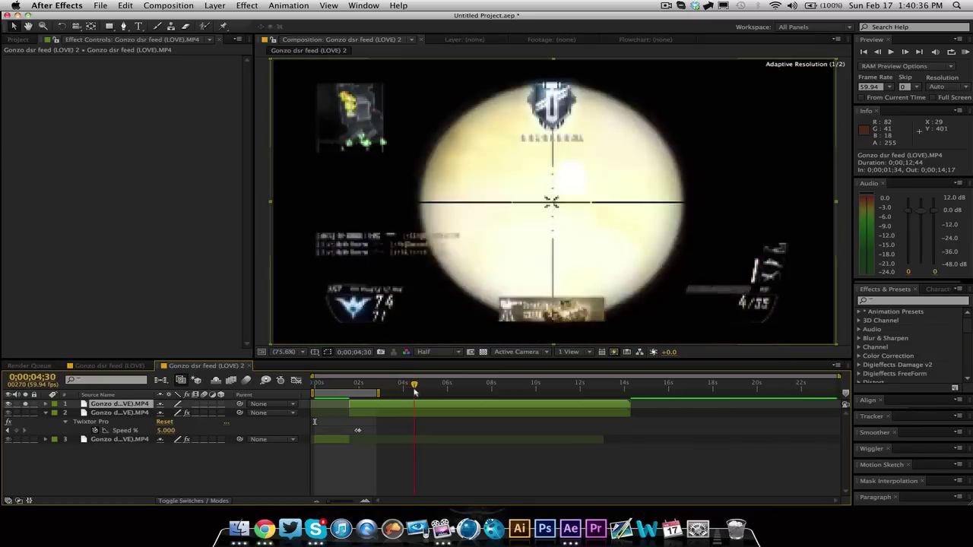
drag(443, 394, 302, 387)
- Turn layer 3's video back on, then preview and scrub through the slowed scope shot near 0;00;08;34
click(9, 439)
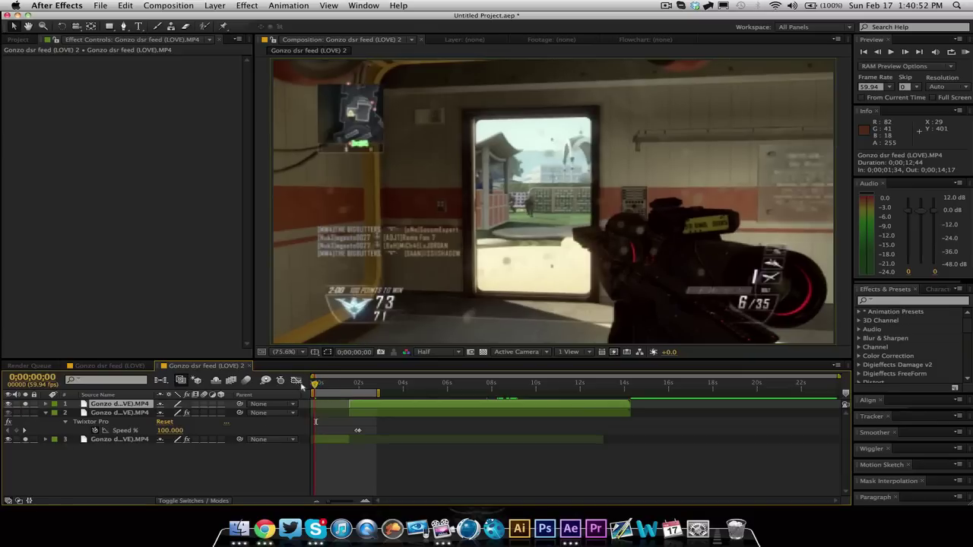
key(space)
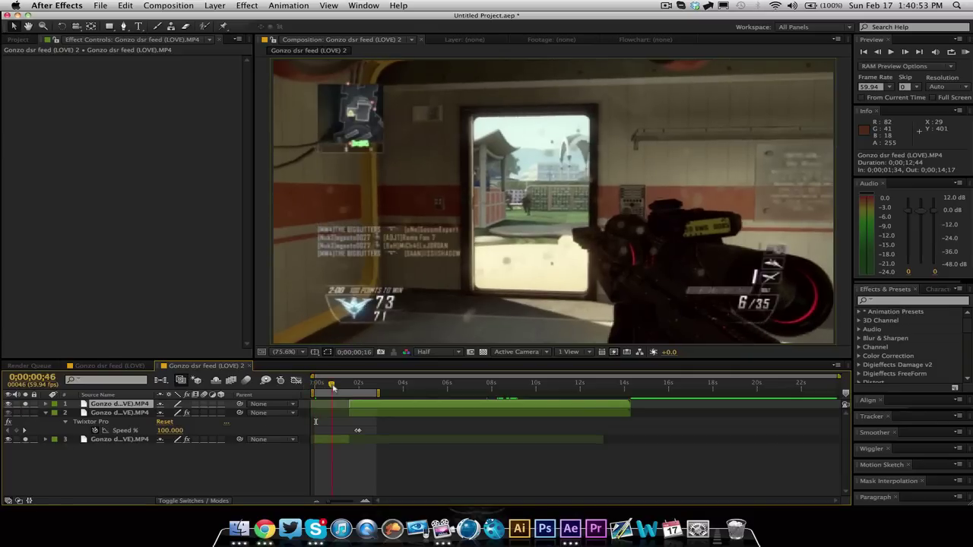
click(376, 385)
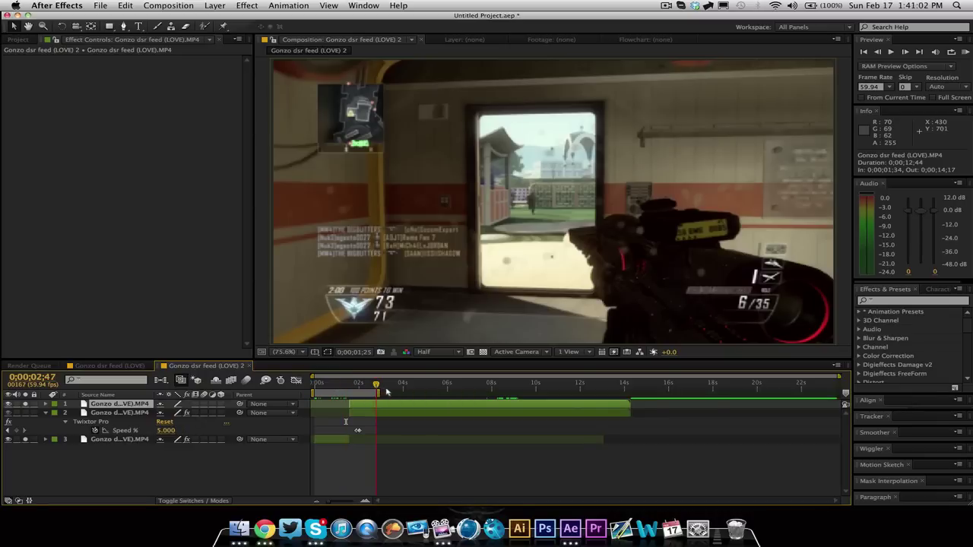
drag(387, 392, 504, 405)
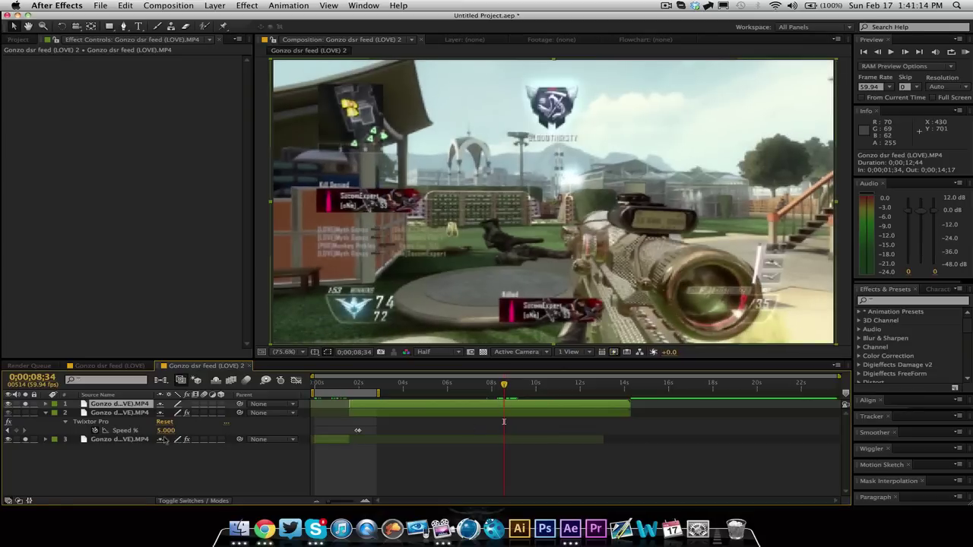
- Apply Twixtor Pro to the top copy: 59.94 input frame rate, Contrast/Edge Enhance prep, Inverse w/ Smart Blend warping
click(246, 5)
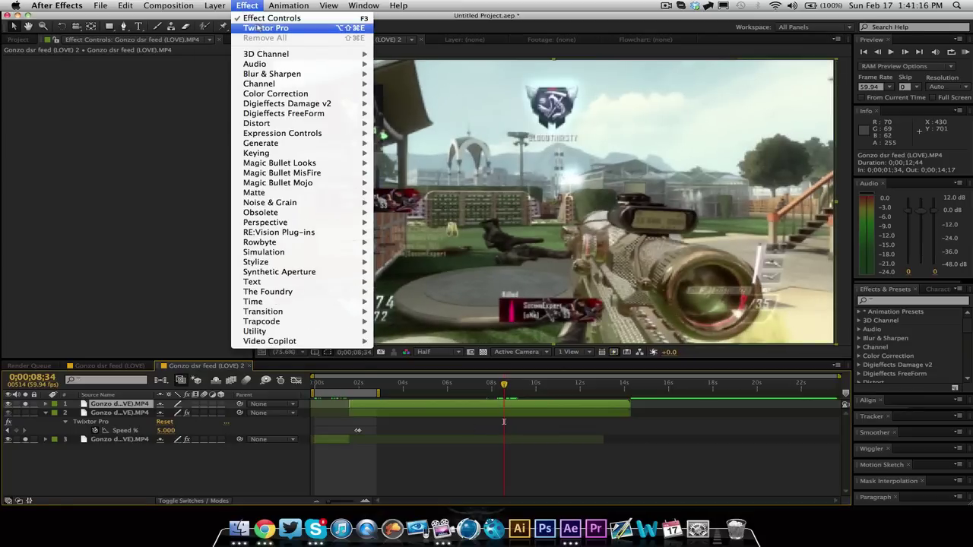
click(282, 28)
click(148, 130)
text(5)
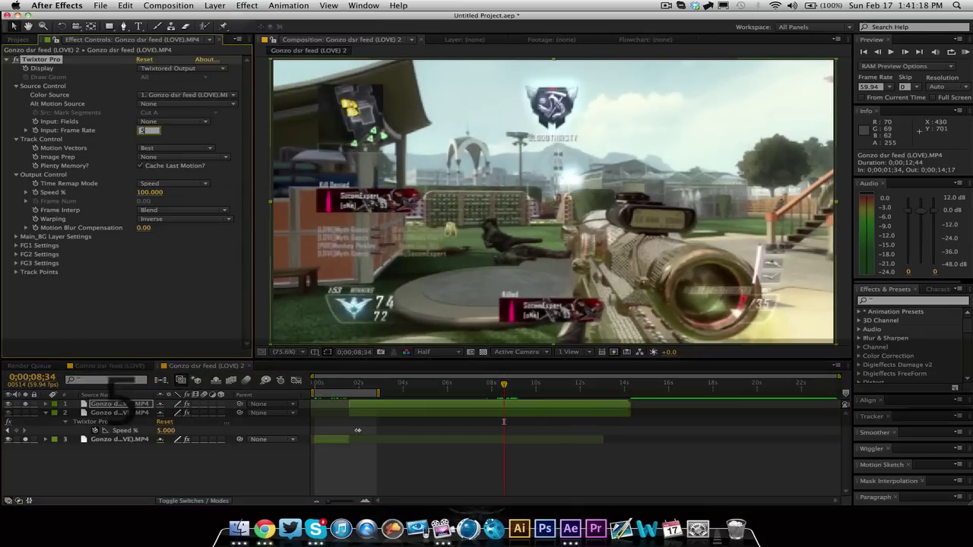
text(9.94)
click(183, 156)
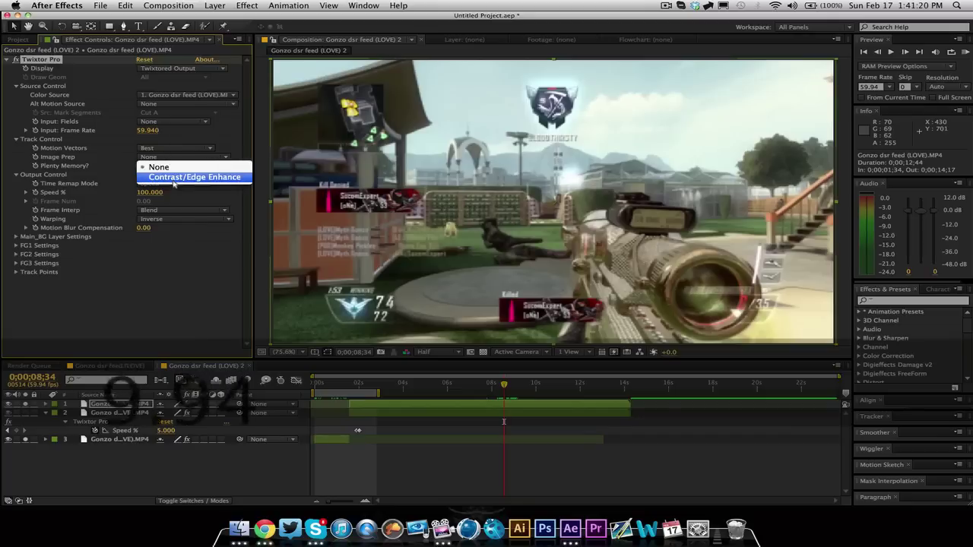
click(175, 178)
click(182, 220)
click(182, 240)
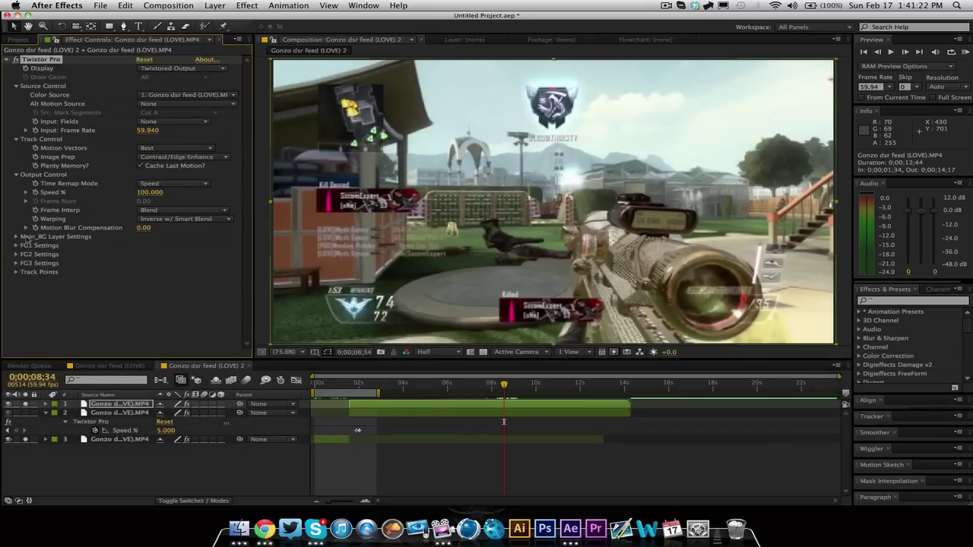
click(16, 237)
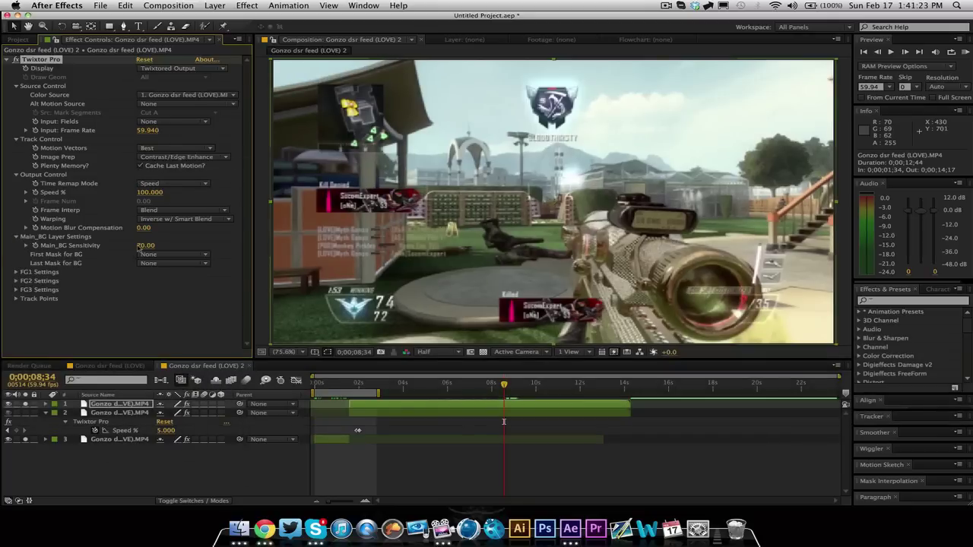
click(16, 237)
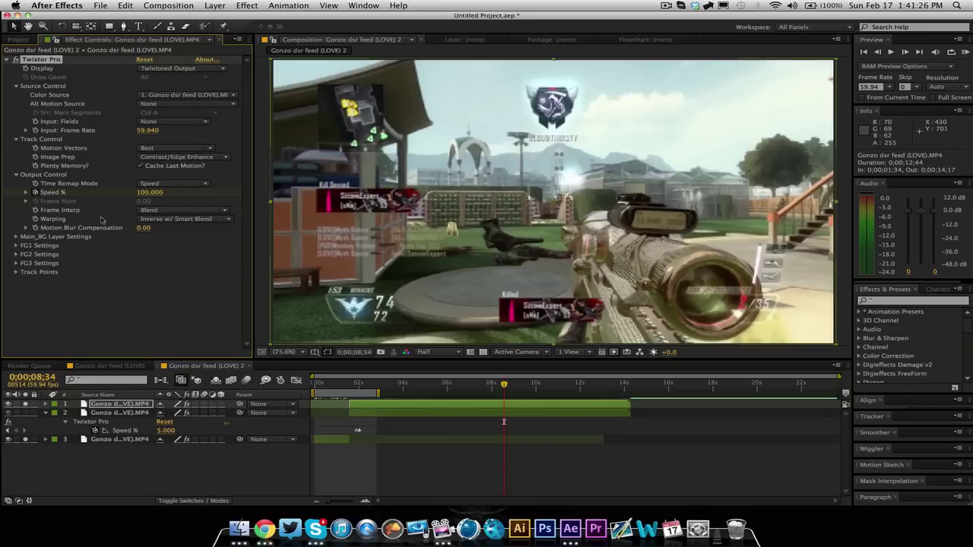
- Reveal the top layer's 100% Speed keyframe and advance one frame in a frame-level timeline
key(u)
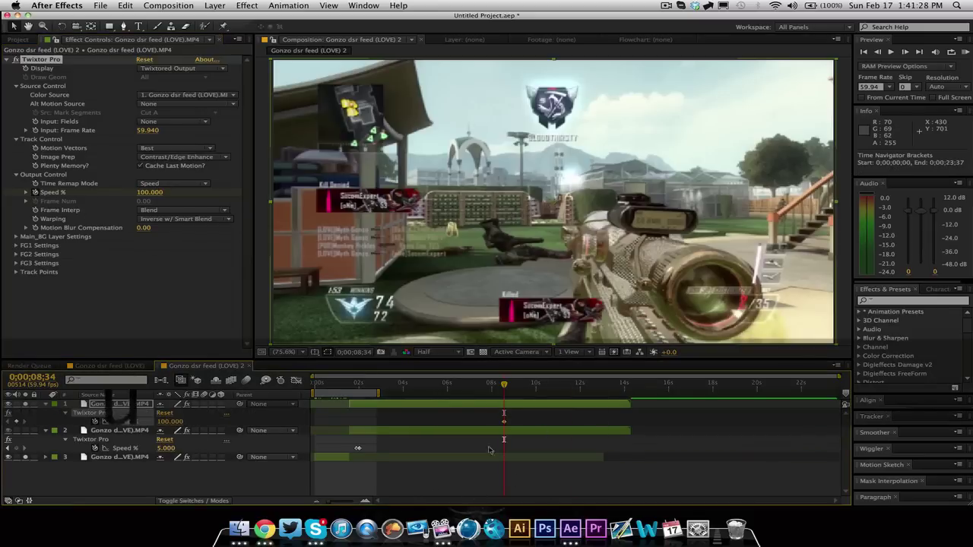
key(semicolon)
key(Page_Down)
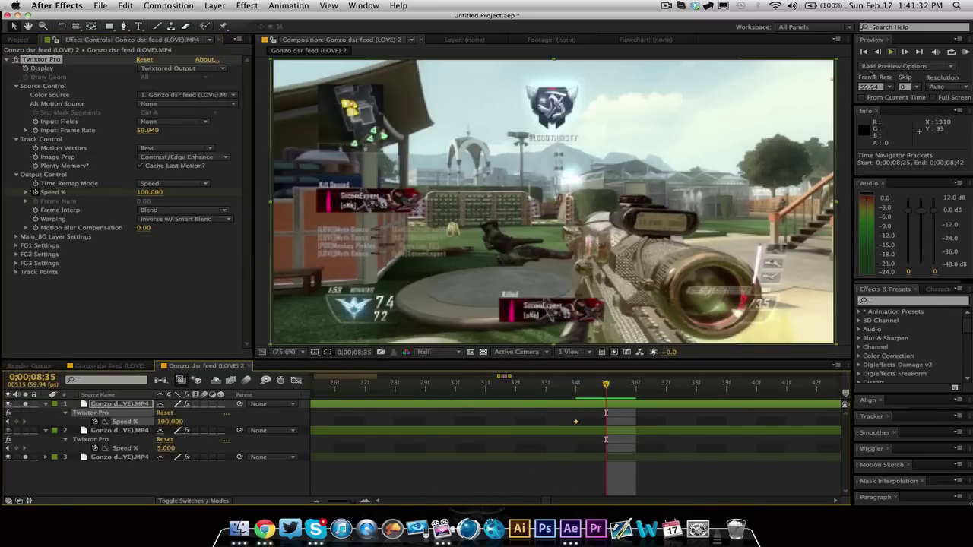
- Set the top layer's Twixtor Speed to 5% at 0;00;08;35
click(149, 193)
text(5)
key(Return)
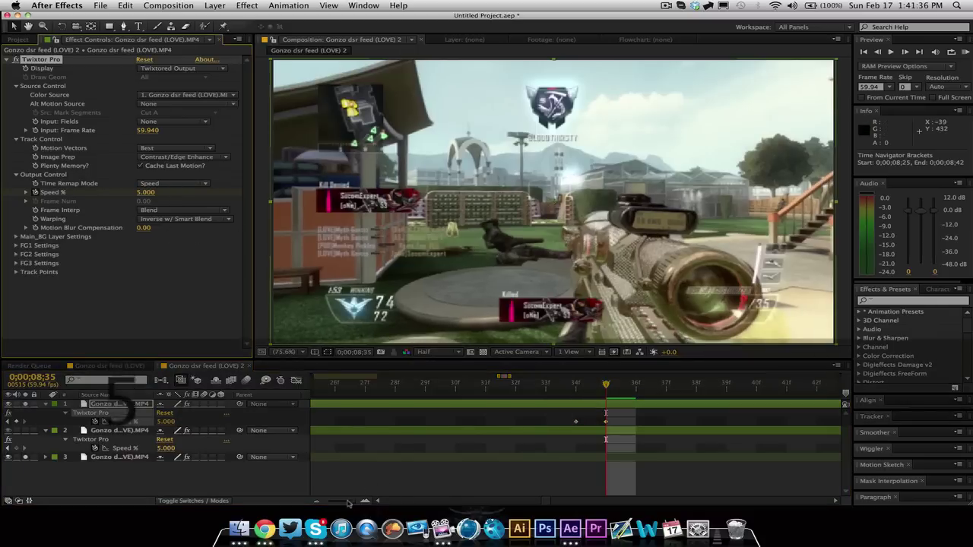
- Scrub and play back the ramp to check the 5% slow-motion scope shot
click(318, 501)
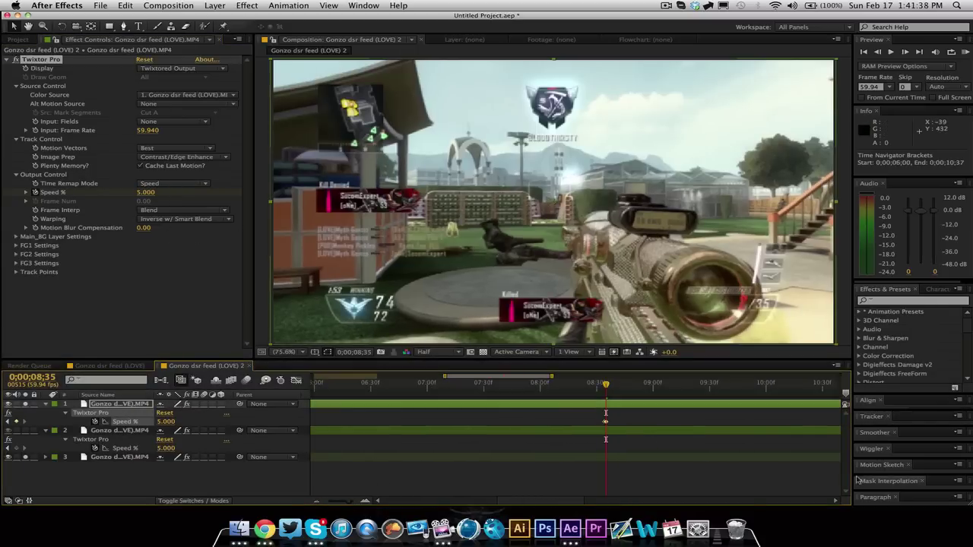
scroll(842, 500, right, 5)
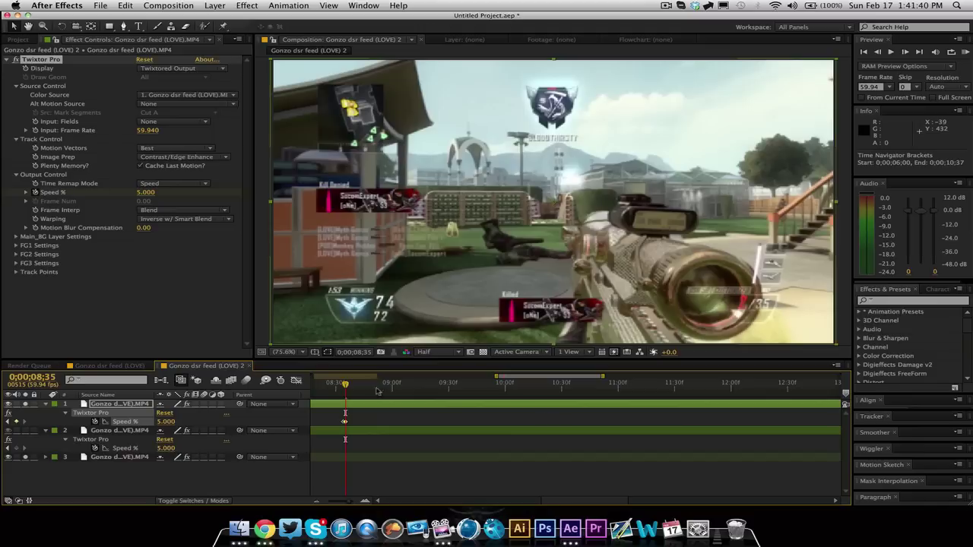
drag(345, 384, 613, 409)
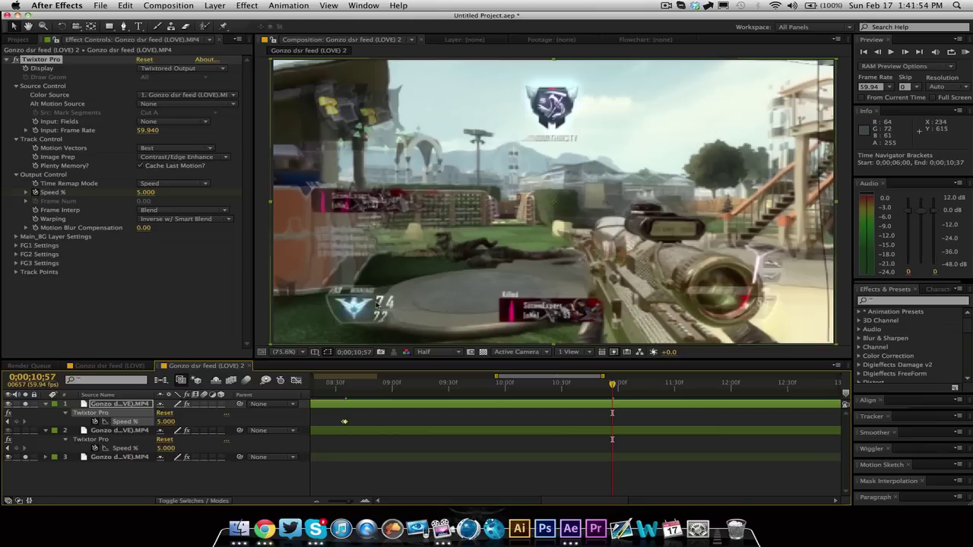
click(347, 385)
key(space)
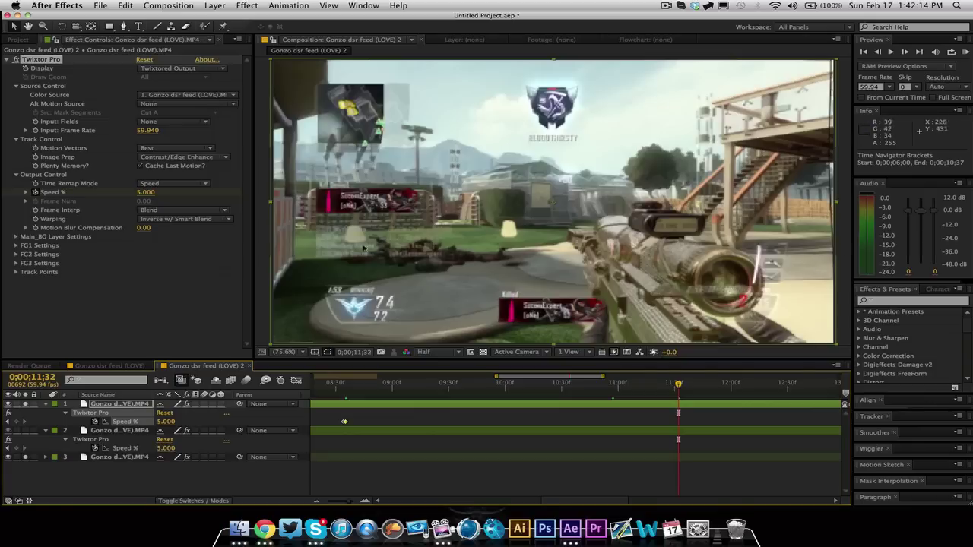
click(318, 503)
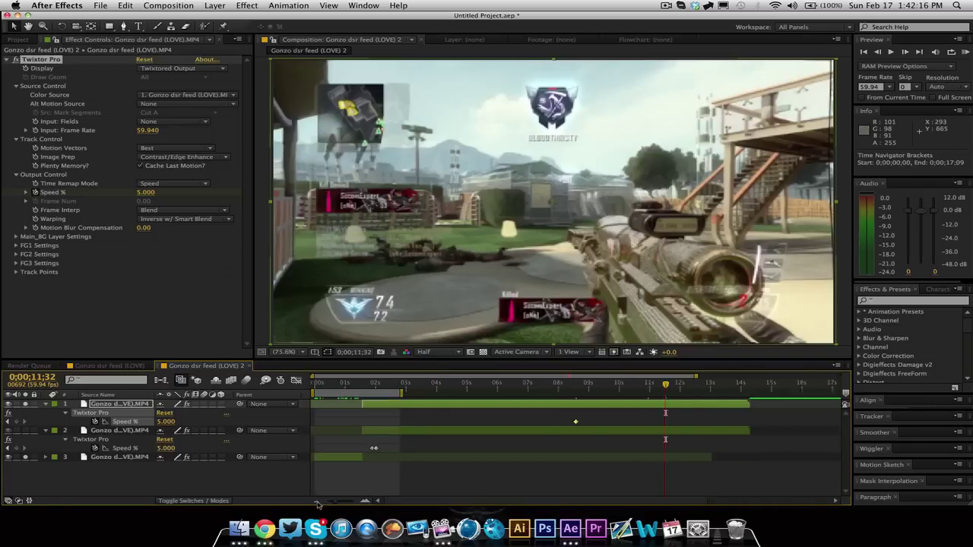
click(317, 503)
mouse_move(575, 386)
mouse_down()
mouse_move(516, 403)
mouse_move(595, 400)
mouse_move(582, 401)
mouse_up()
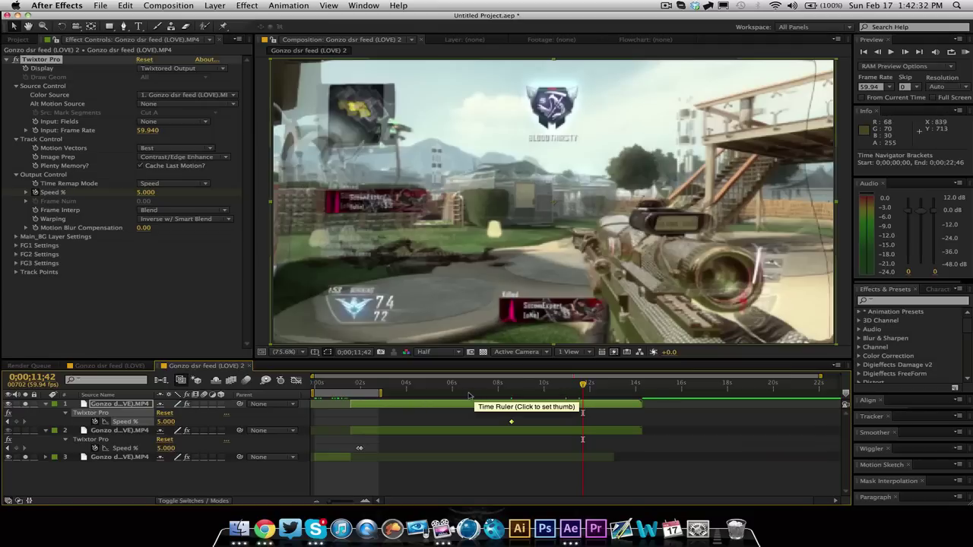
click(326, 386)
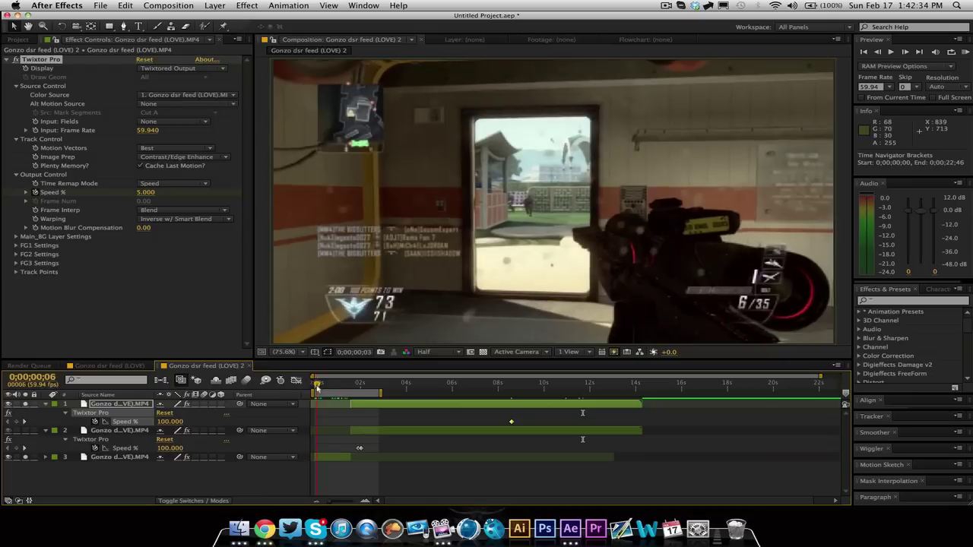
drag(327, 390, 408, 389)
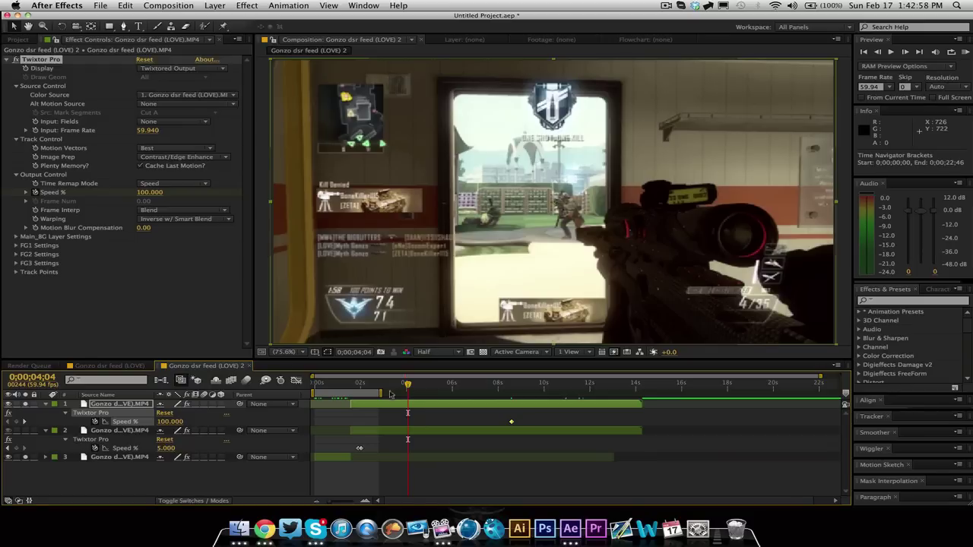
click(316, 384)
drag(315, 384, 341, 385)
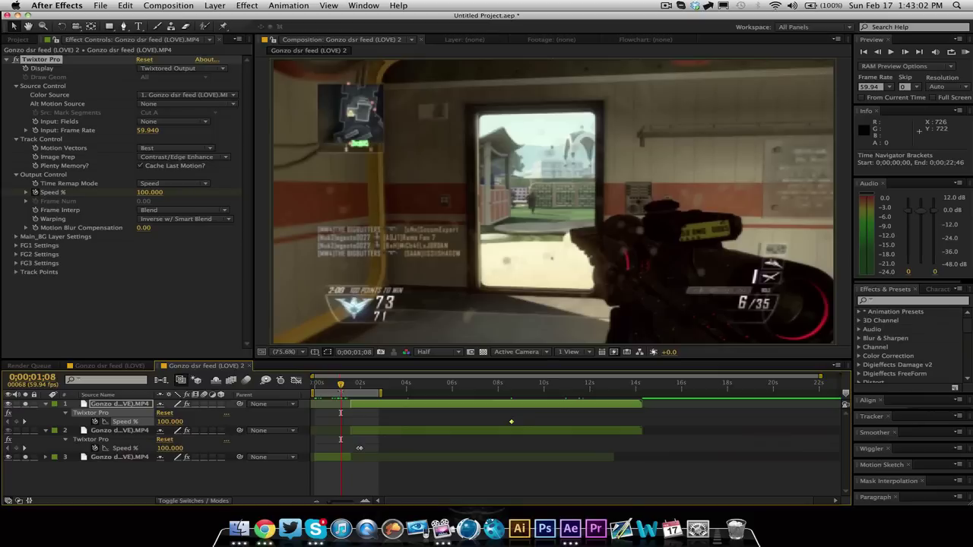